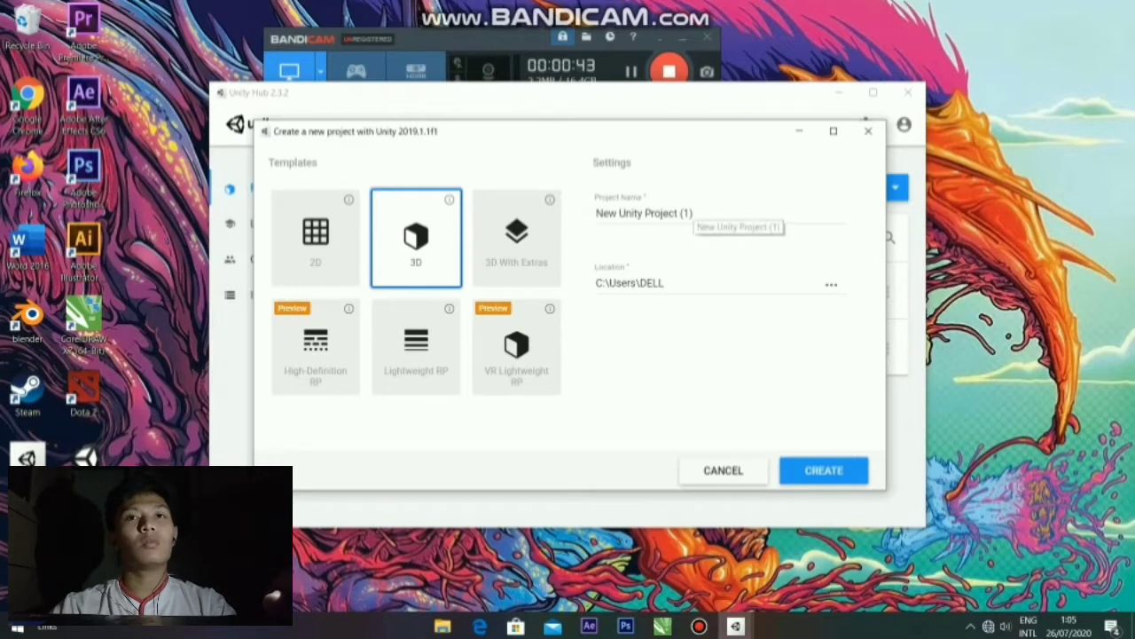
- Name the new 3D project TUTORIALINTERFACE and create it
drag(693, 214, 568, 215)
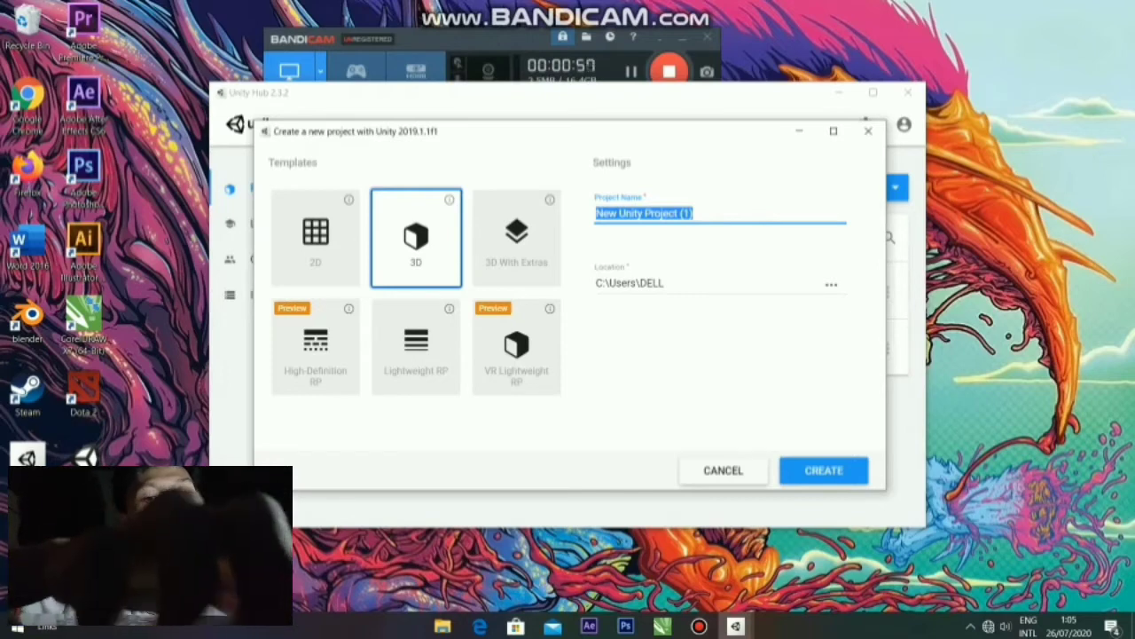
text(TUT)
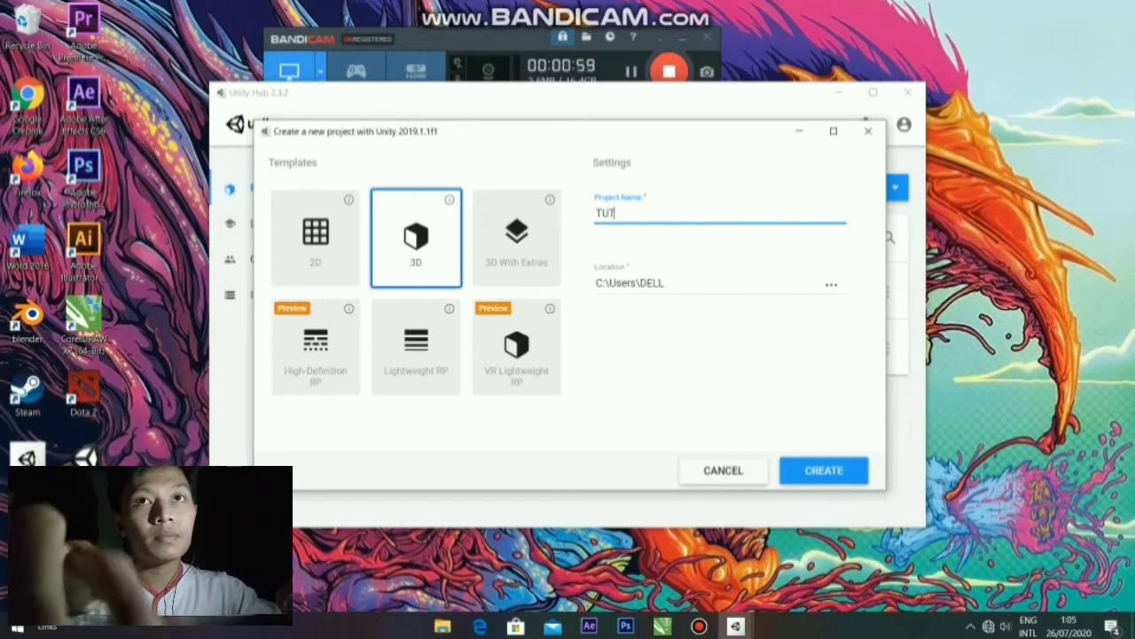
text(ORIAL)
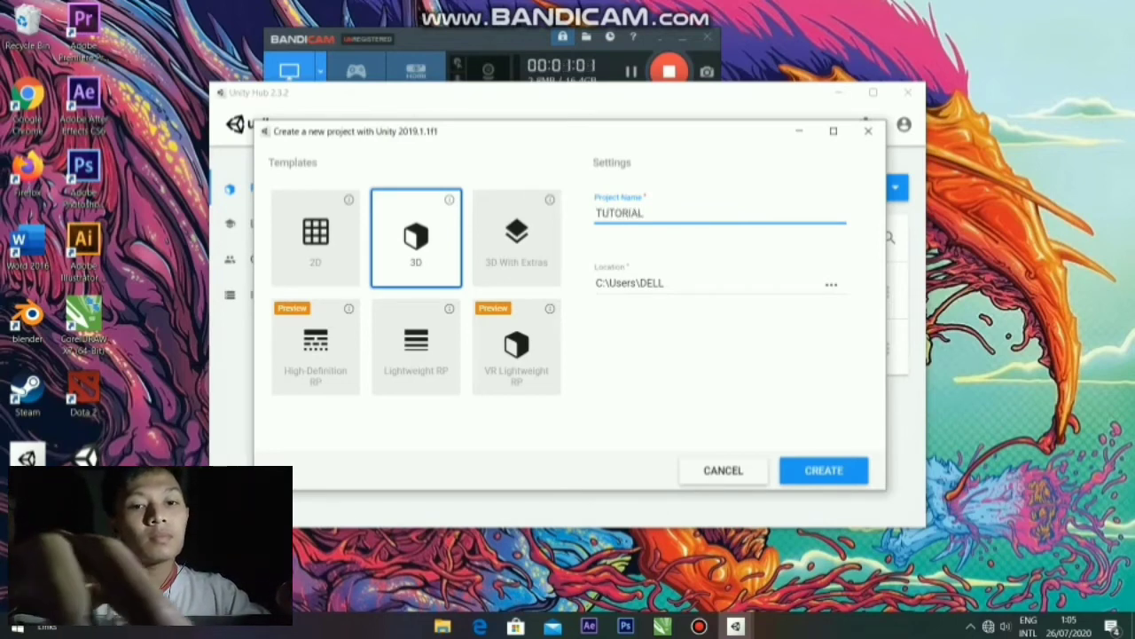
text(INTER)
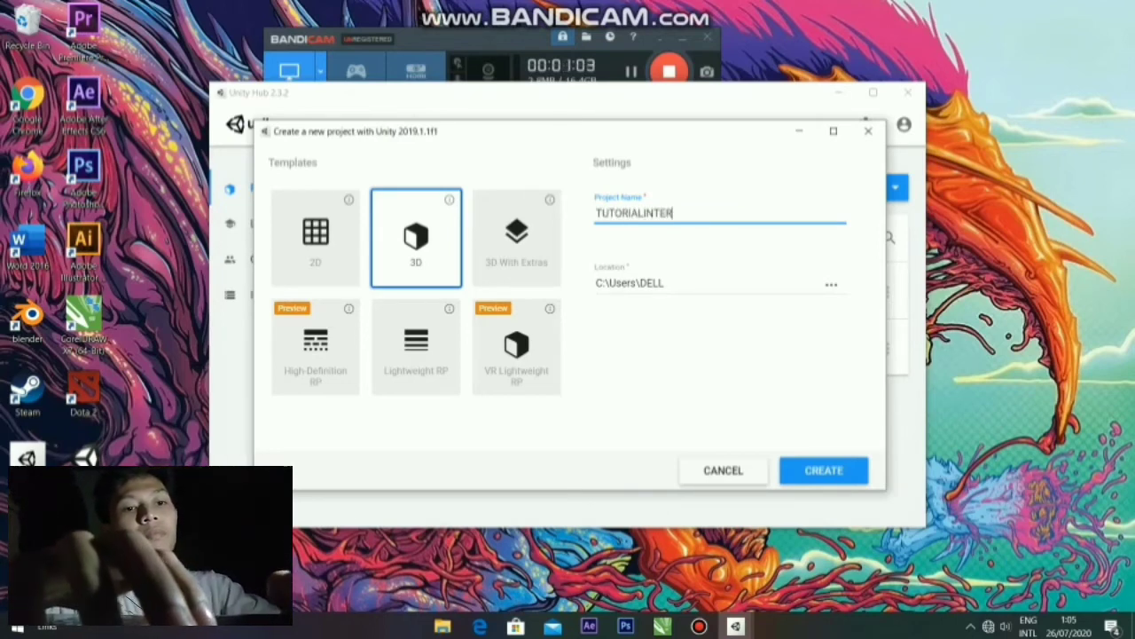
text(FACWE)
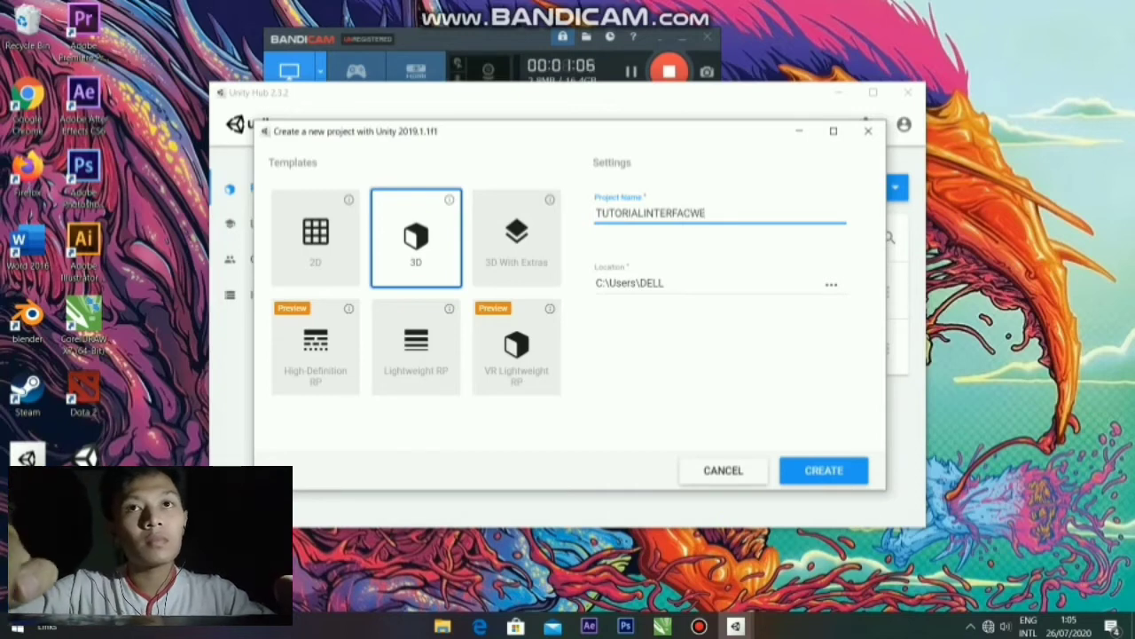
key(BackSpace)
key(BackSpace)
text(E)
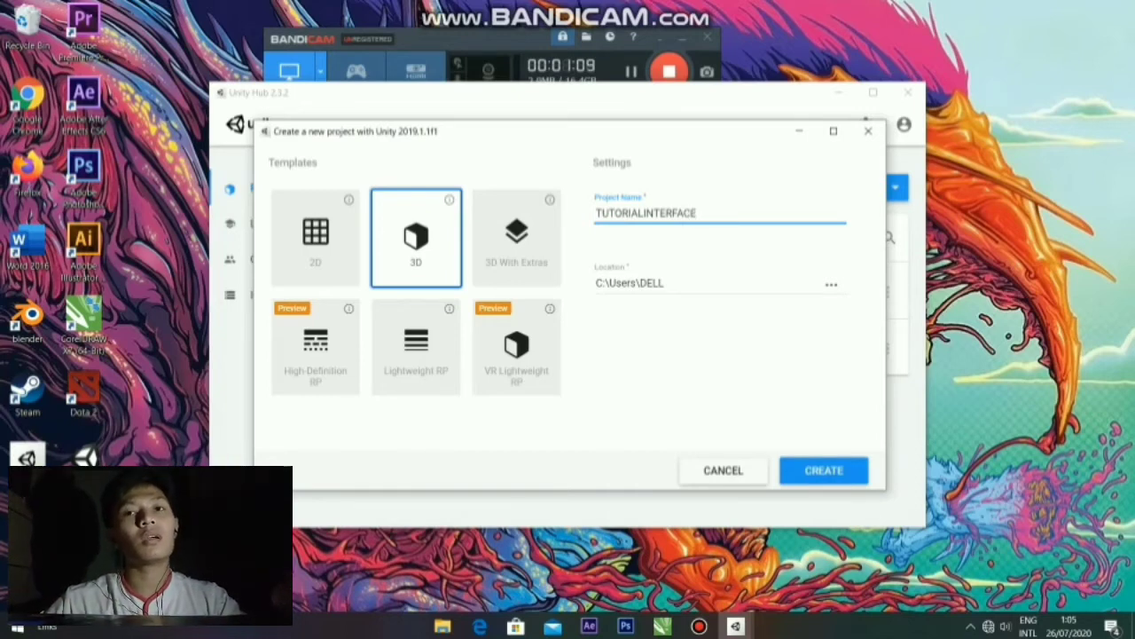
click(824, 470)
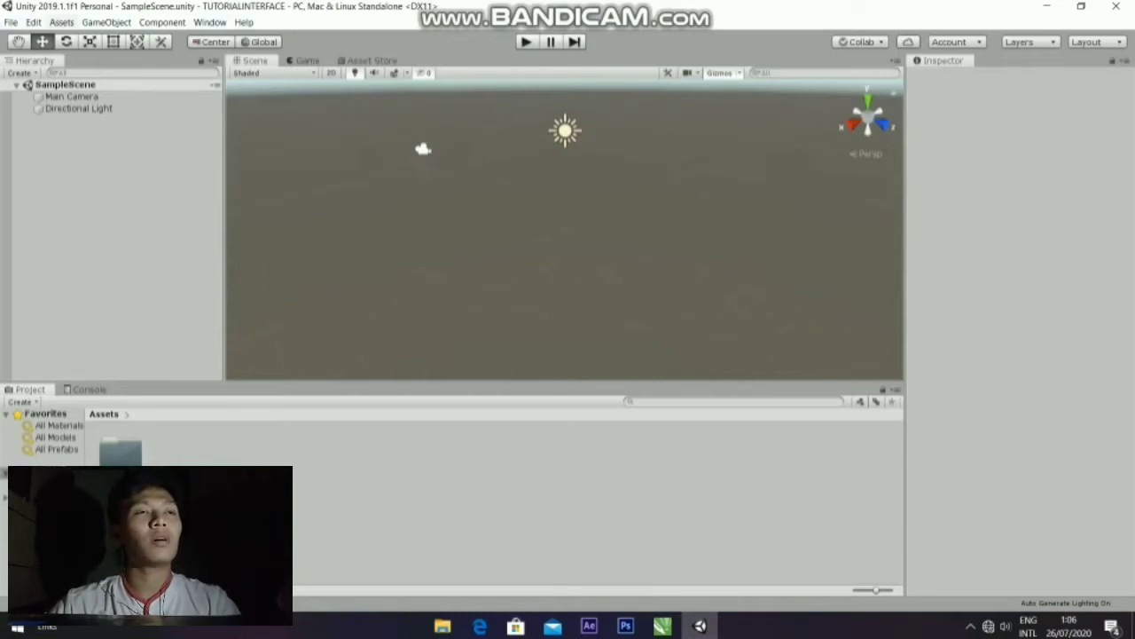
click(11, 22)
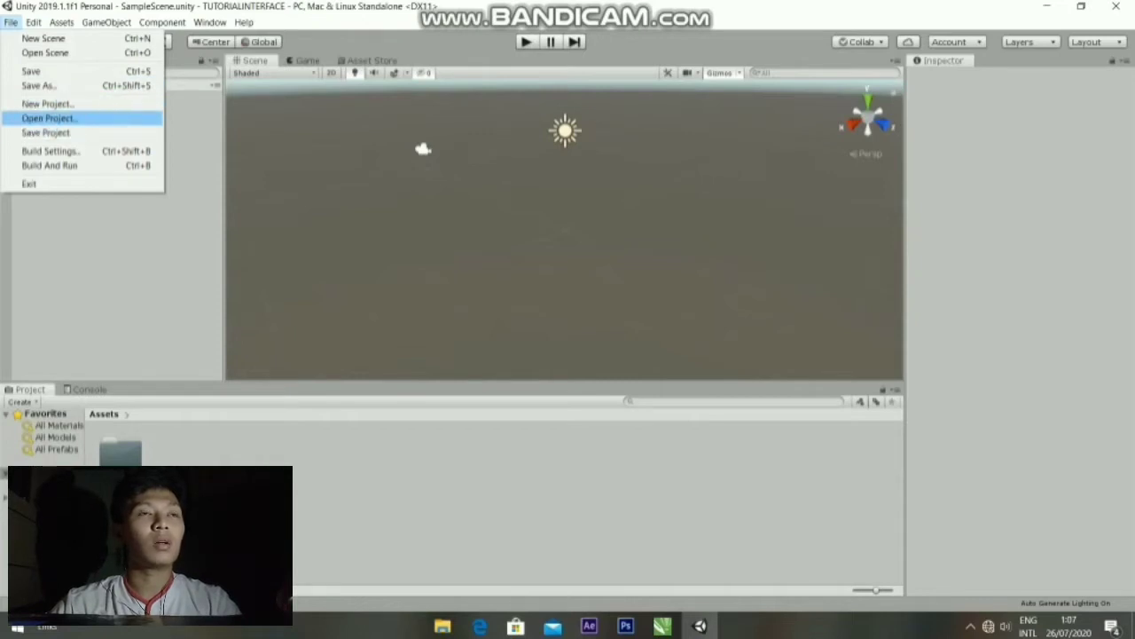
click(113, 85)
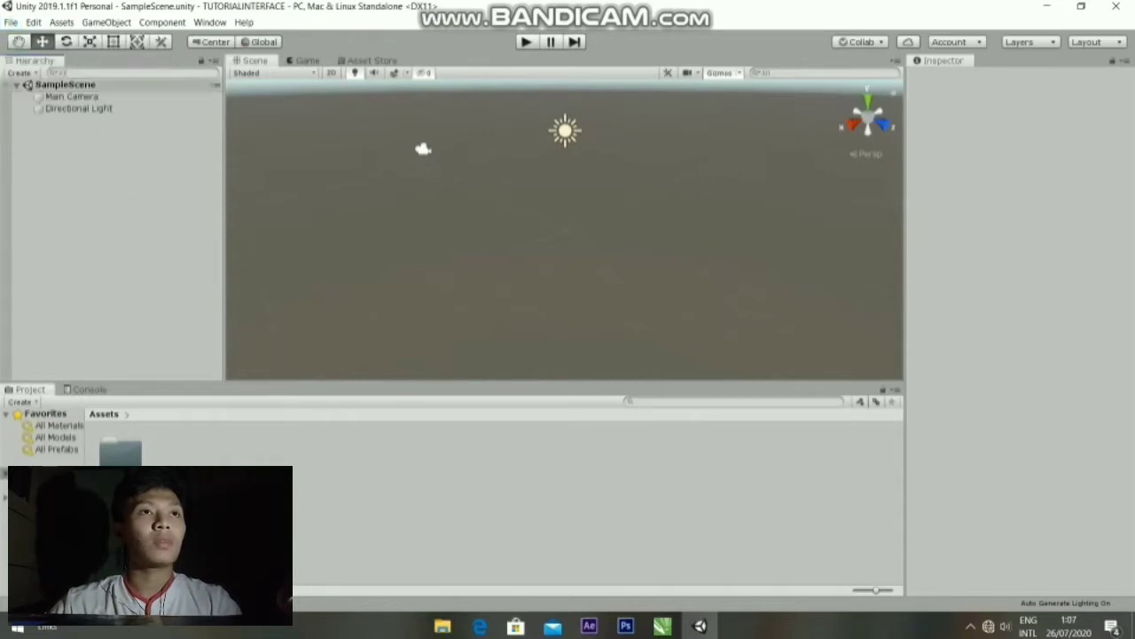
click(33, 22)
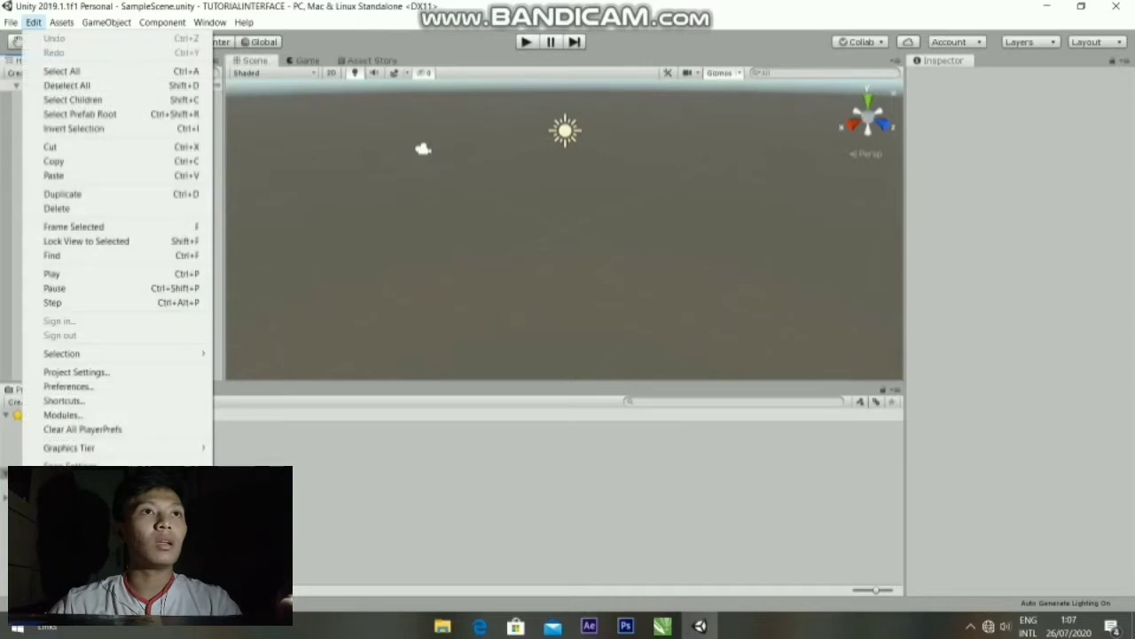
click(32, 23)
click(61, 22)
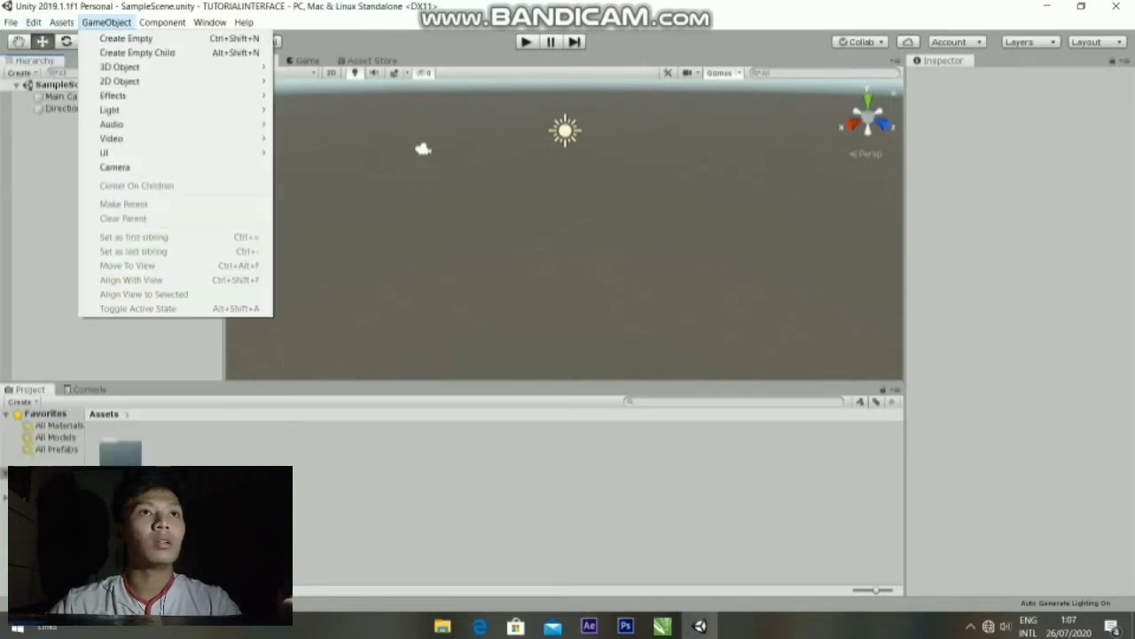
click(106, 22)
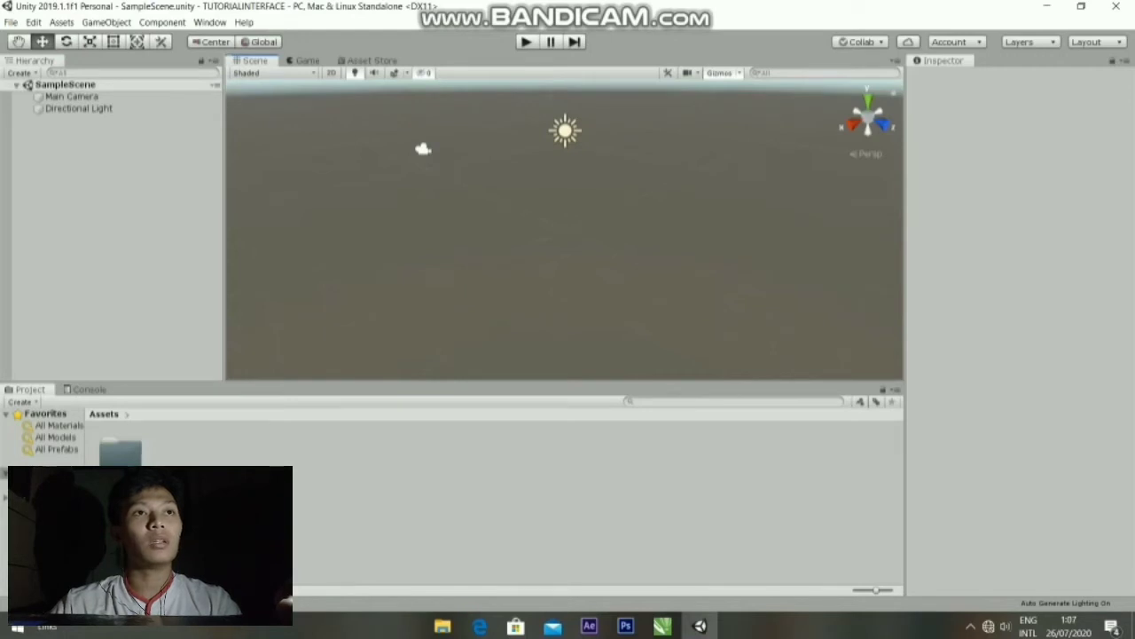
- Examine the component properties of the Main Camera and the Directional Light, then clear the selection
click(71, 95)
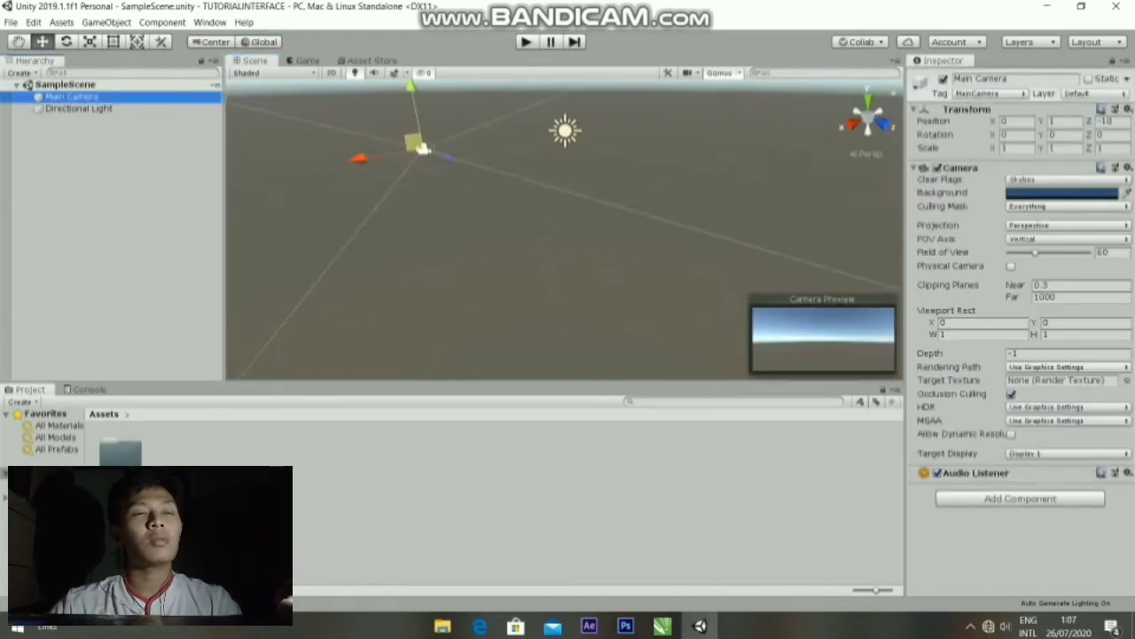
click(79, 108)
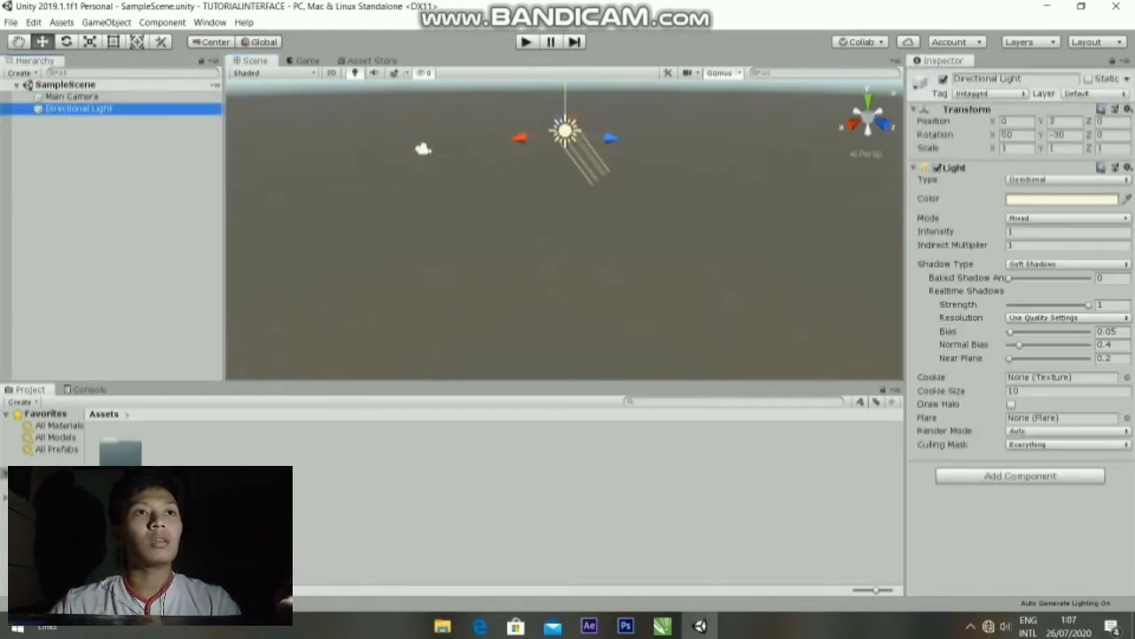
click(355, 221)
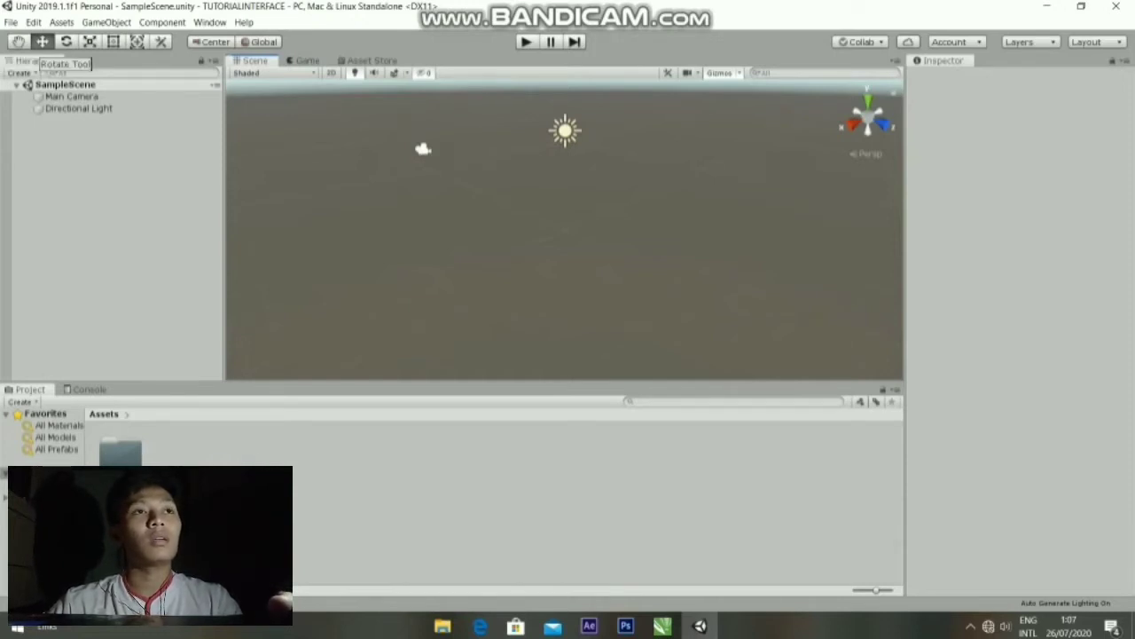
click(18, 42)
click(41, 41)
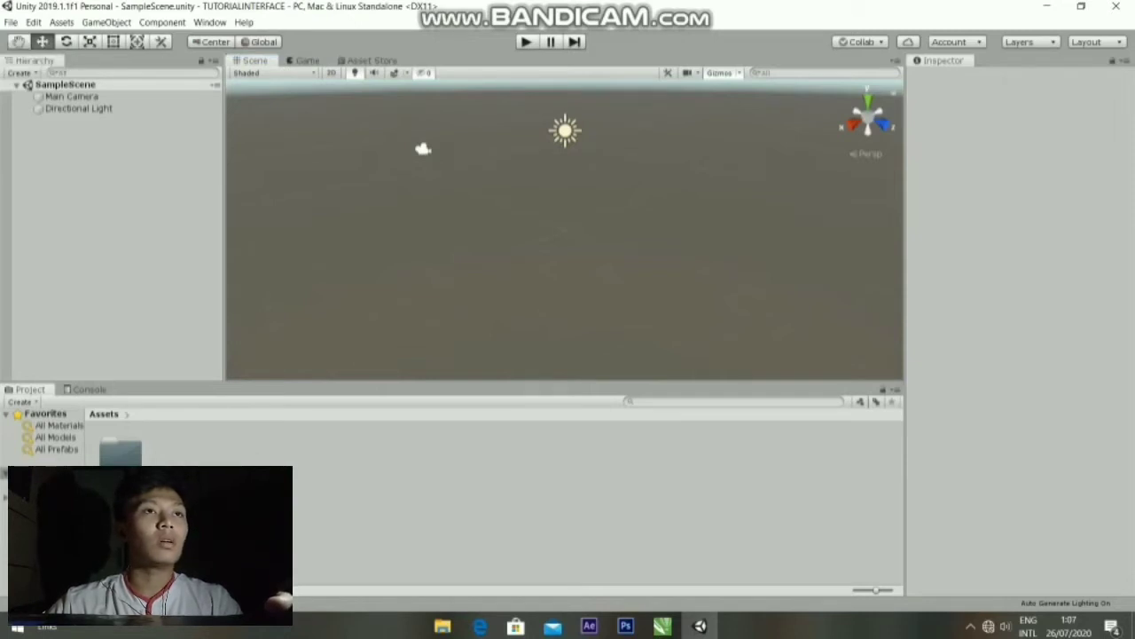
click(17, 41)
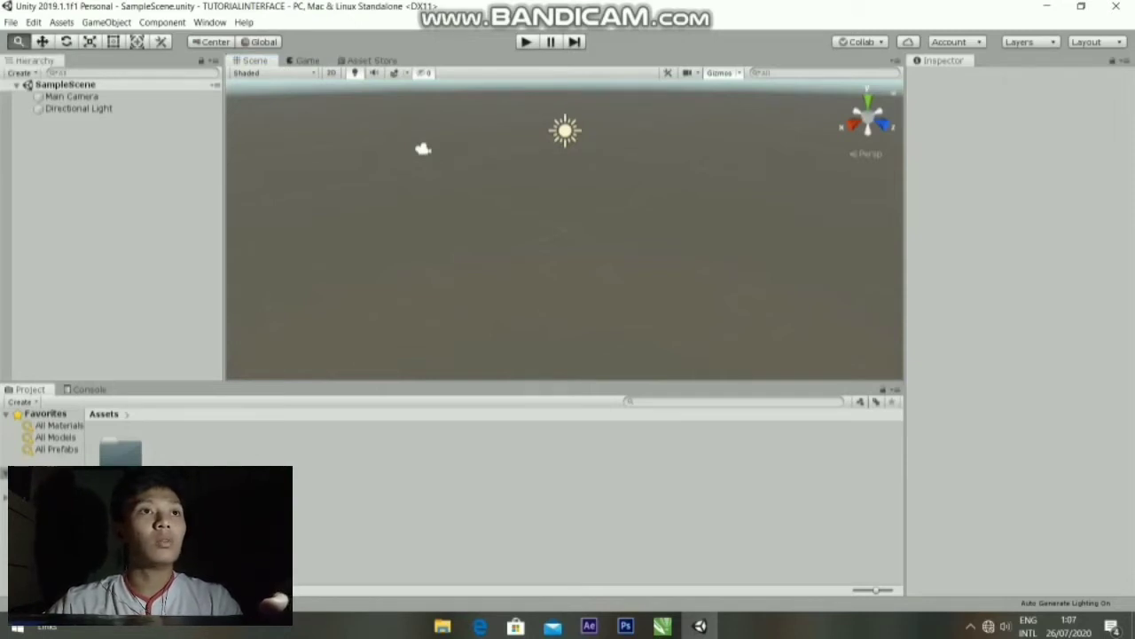
click(41, 42)
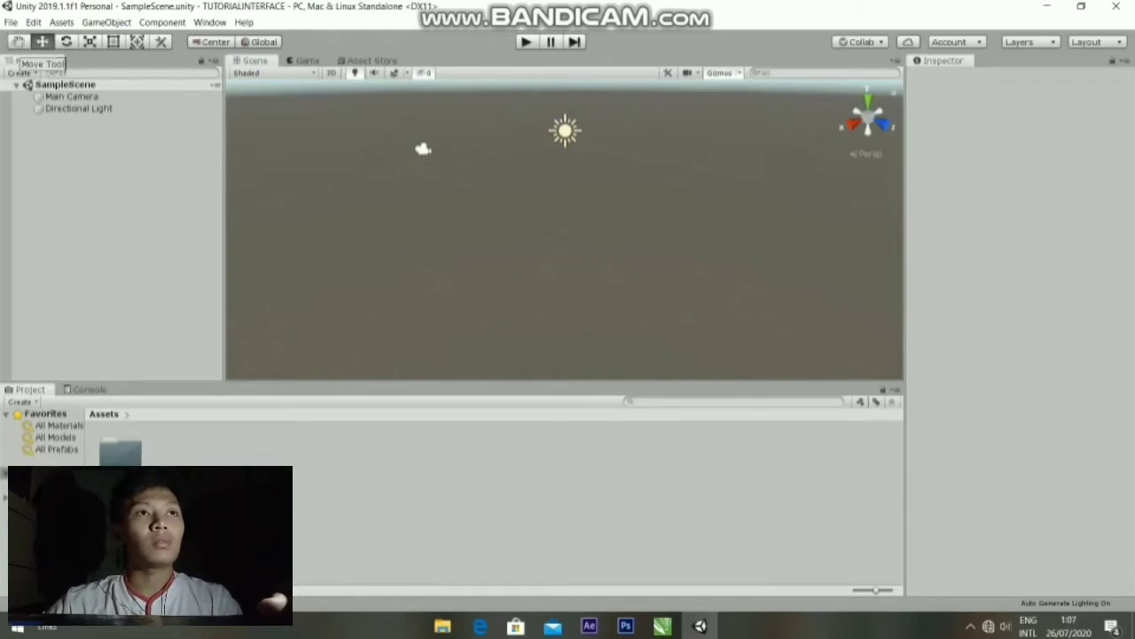
click(18, 41)
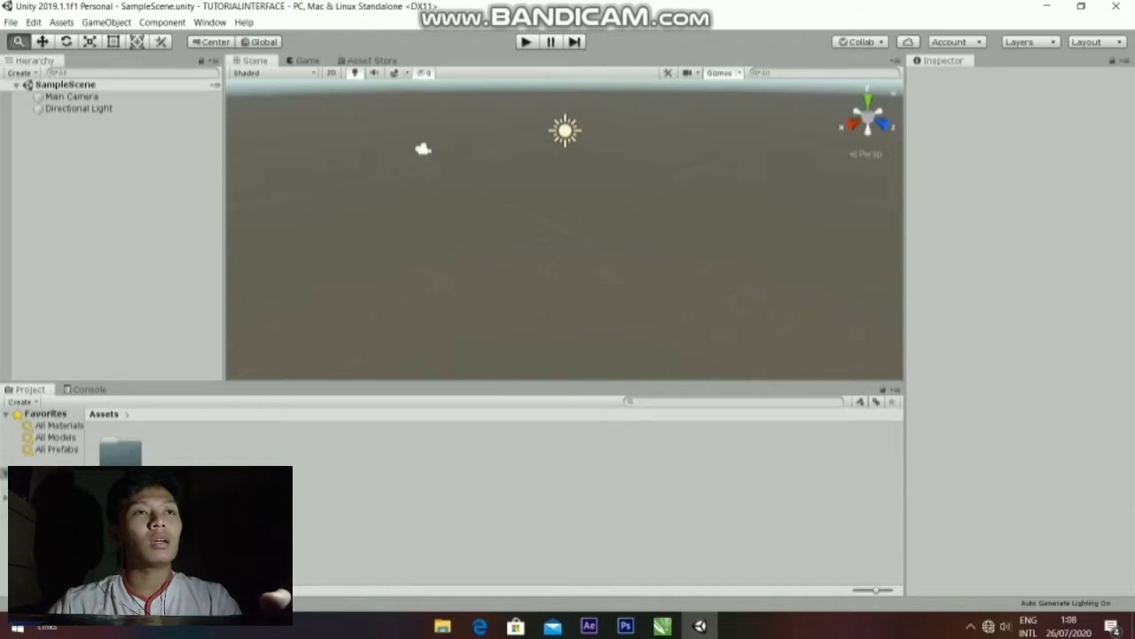
- Add a 3D cube object to SampleScene
right_click(83, 137)
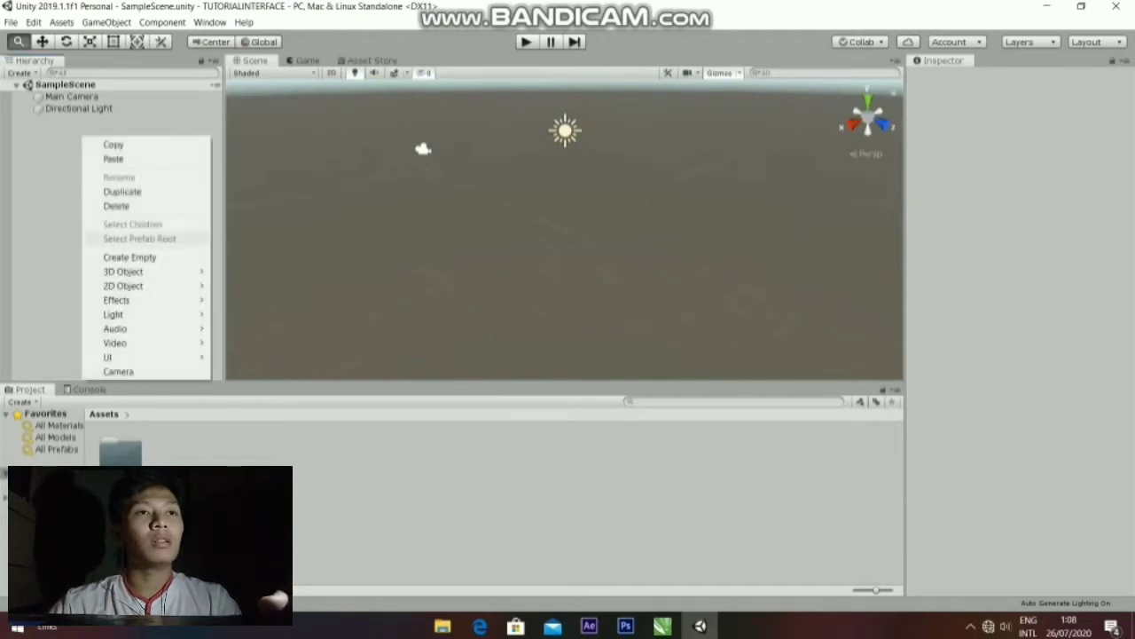
mouse_move(133, 271)
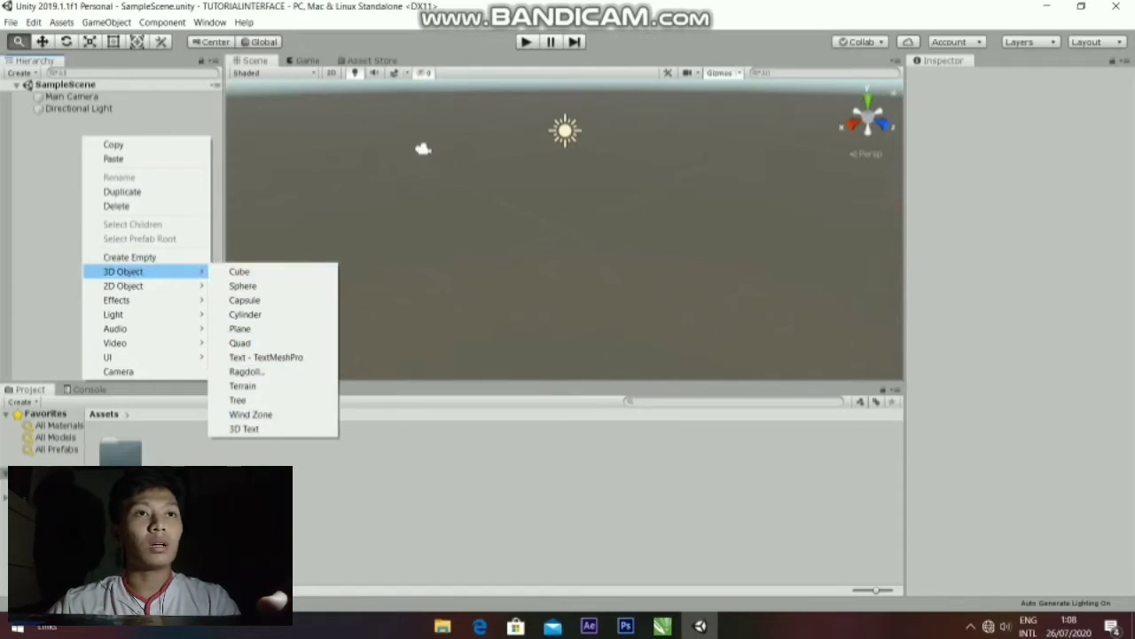
key(Escape)
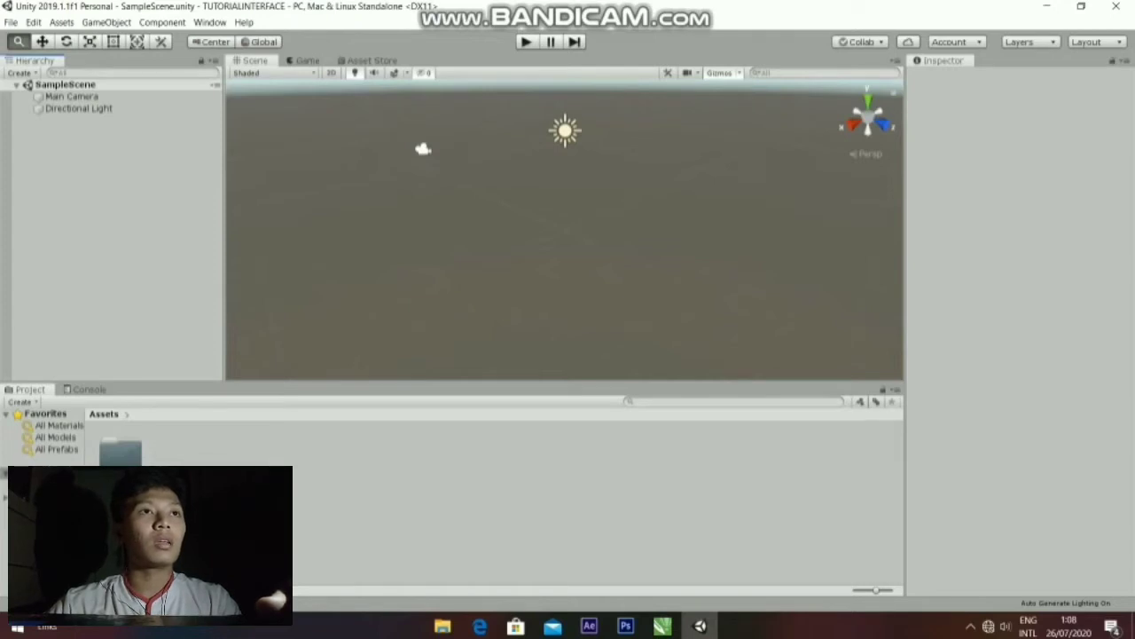
click(19, 73)
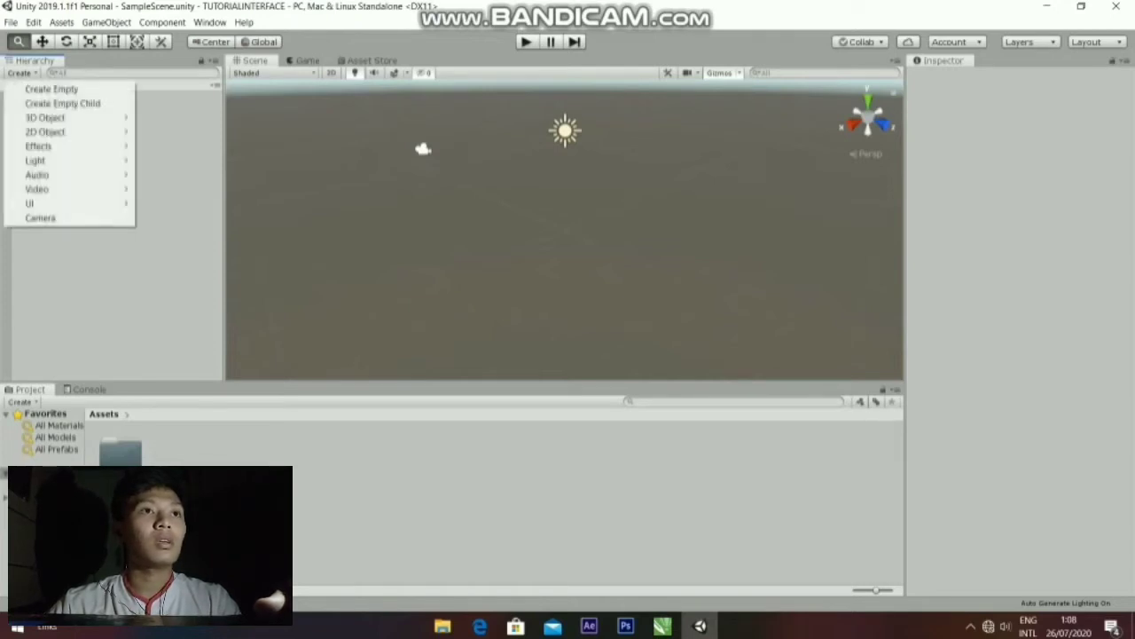
mouse_move(53, 117)
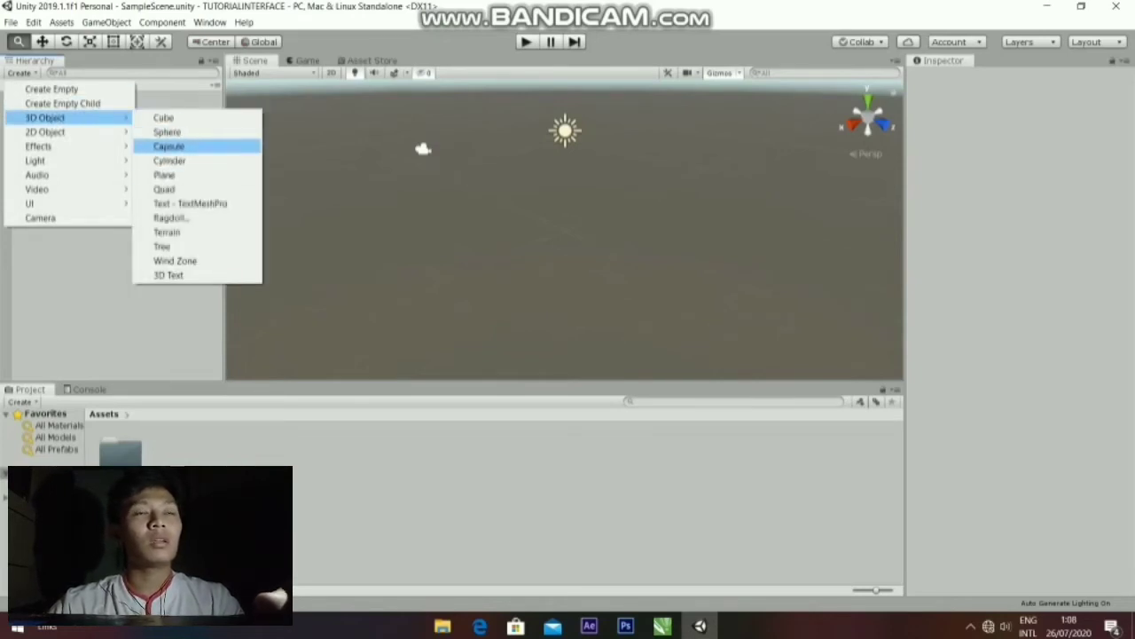
click(164, 117)
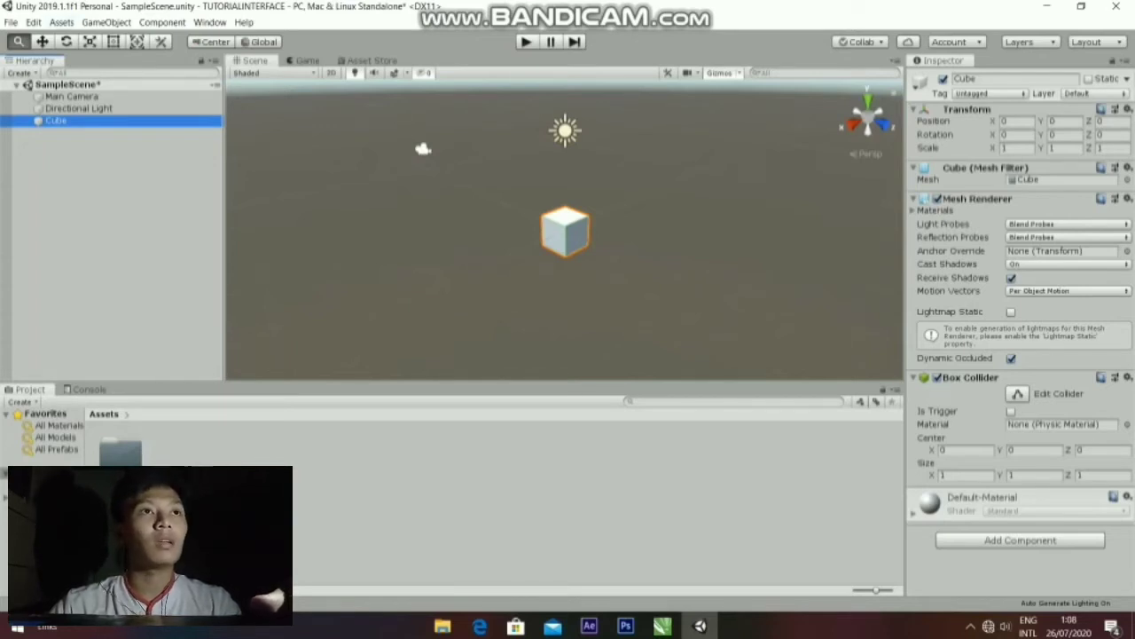
- Move the cube freehand with the Move tool to about X -0.52, Y -0.19, Z -0.36
click(18, 42)
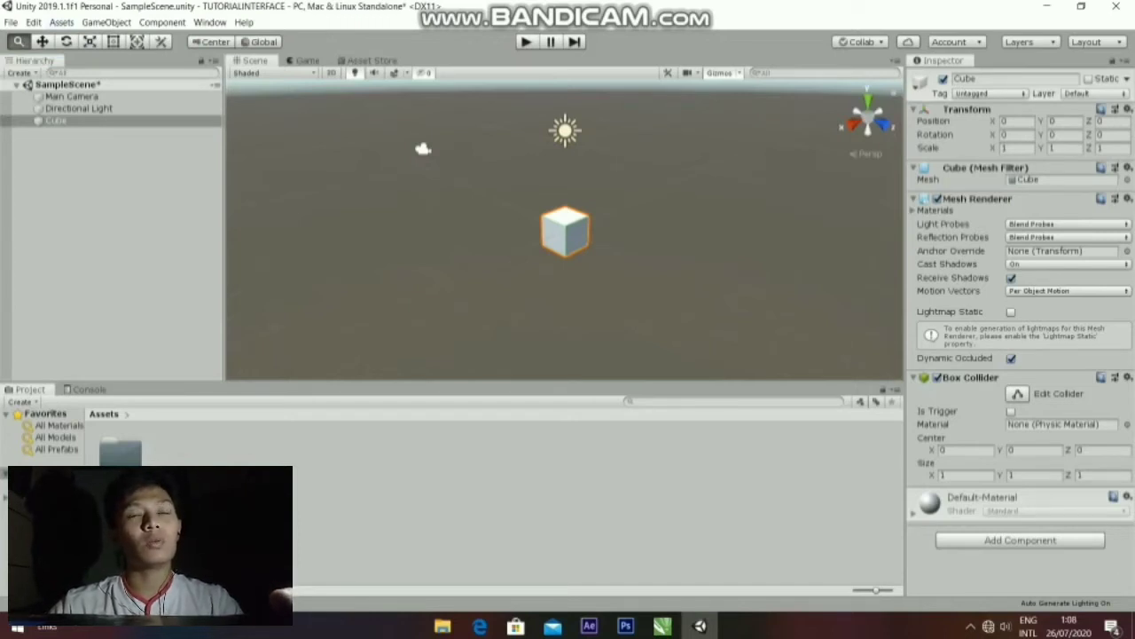
drag(565, 231, 536, 207)
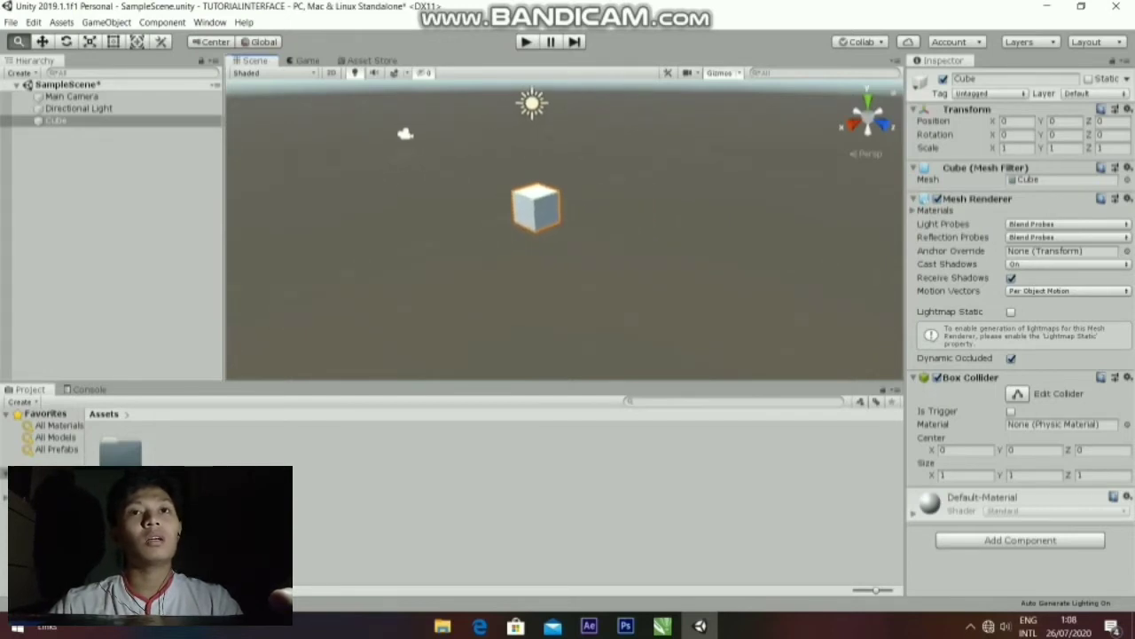
mouse_move(536, 206)
right_down()
mouse_move(544, 202)
mouse_move(496, 208)
mouse_move(357, 193)
mouse_move(311, 171)
mouse_move(523, 186)
mouse_move(763, 166)
mouse_move(685, 192)
mouse_move(477, 185)
mouse_move(553, 197)
mouse_move(538, 205)
right_up()
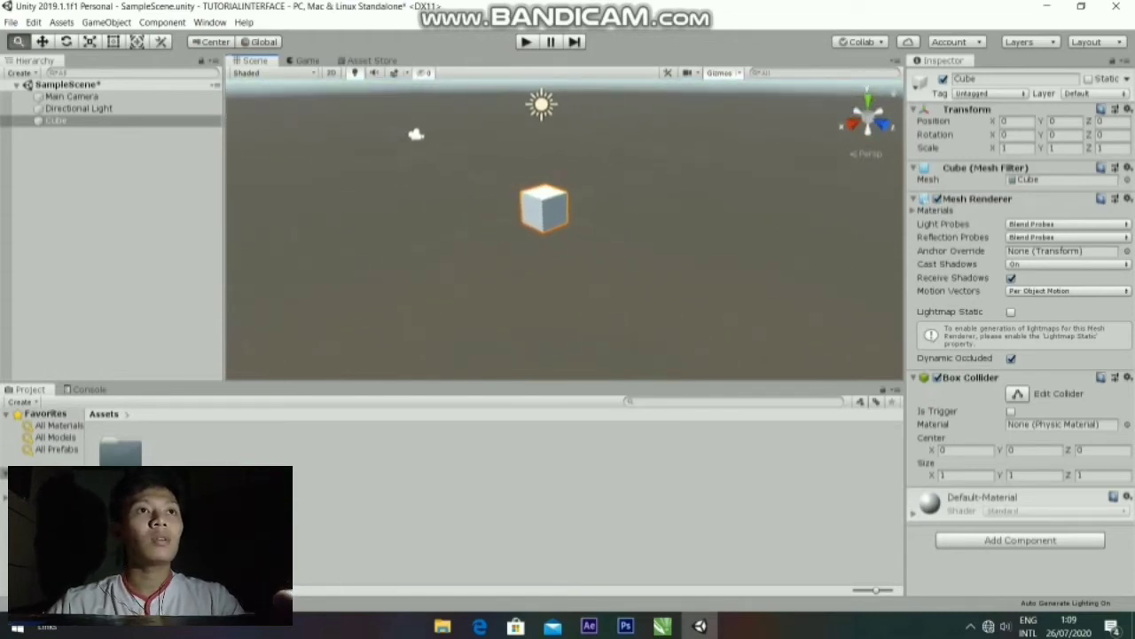
key(w)
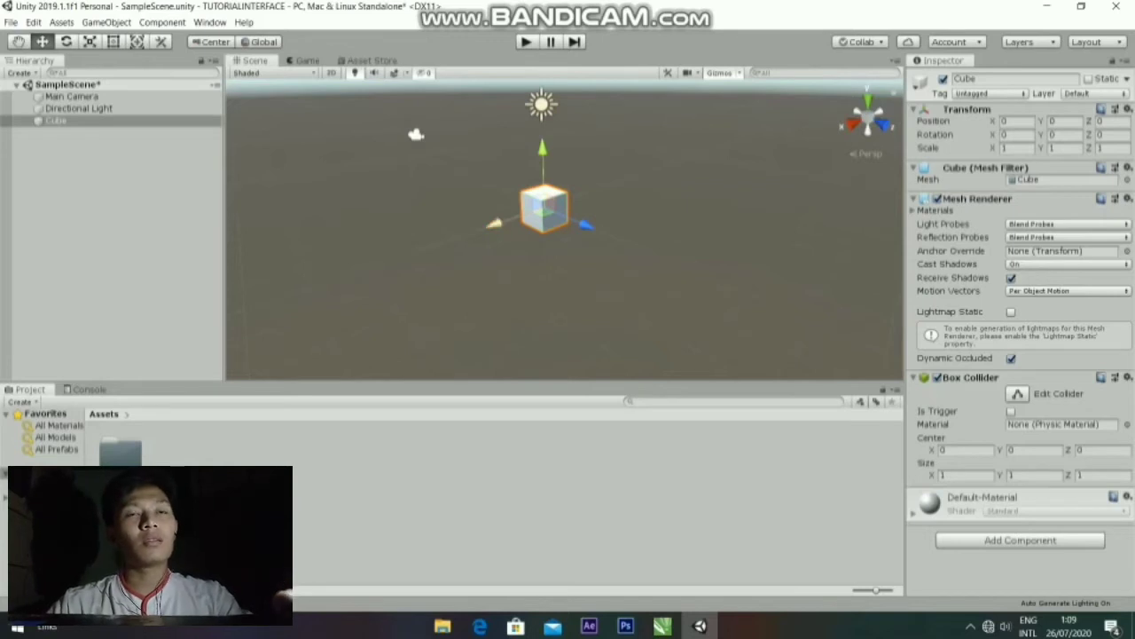
mouse_move(494, 223)
mouse_down()
mouse_move(385, 256)
mouse_move(514, 216)
mouse_move(451, 241)
mouse_move(503, 220)
mouse_up()
mouse_move(594, 221)
mouse_down()
mouse_move(619, 233)
mouse_move(576, 213)
mouse_move(585, 218)
mouse_up()
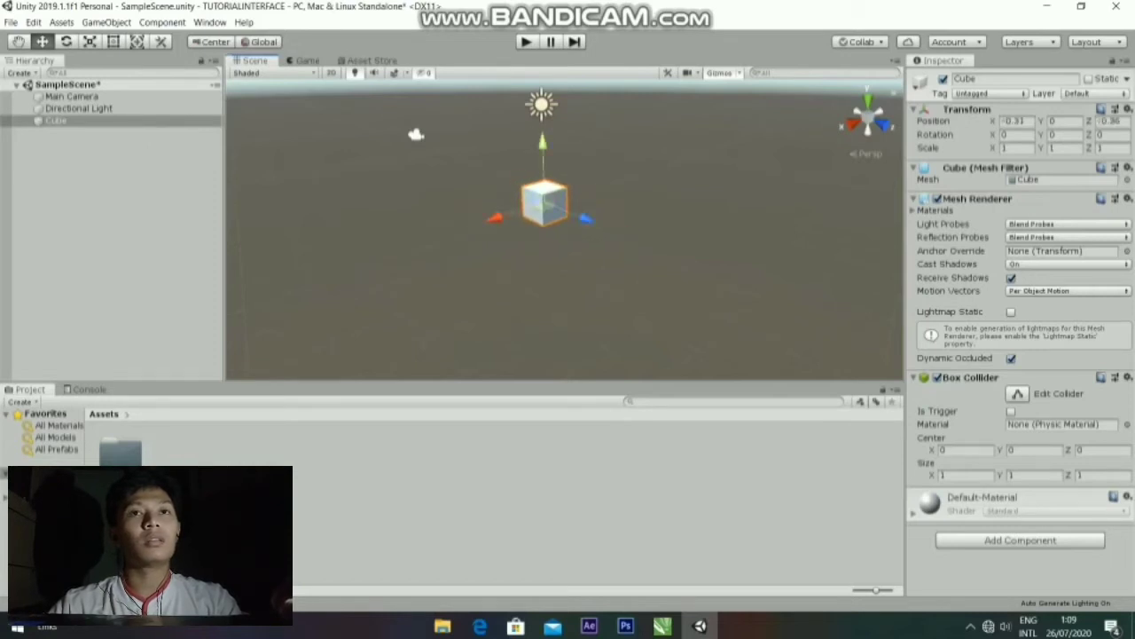
mouse_move(542, 142)
mouse_down()
mouse_move(542, 108)
mouse_move(542, 138)
mouse_up()
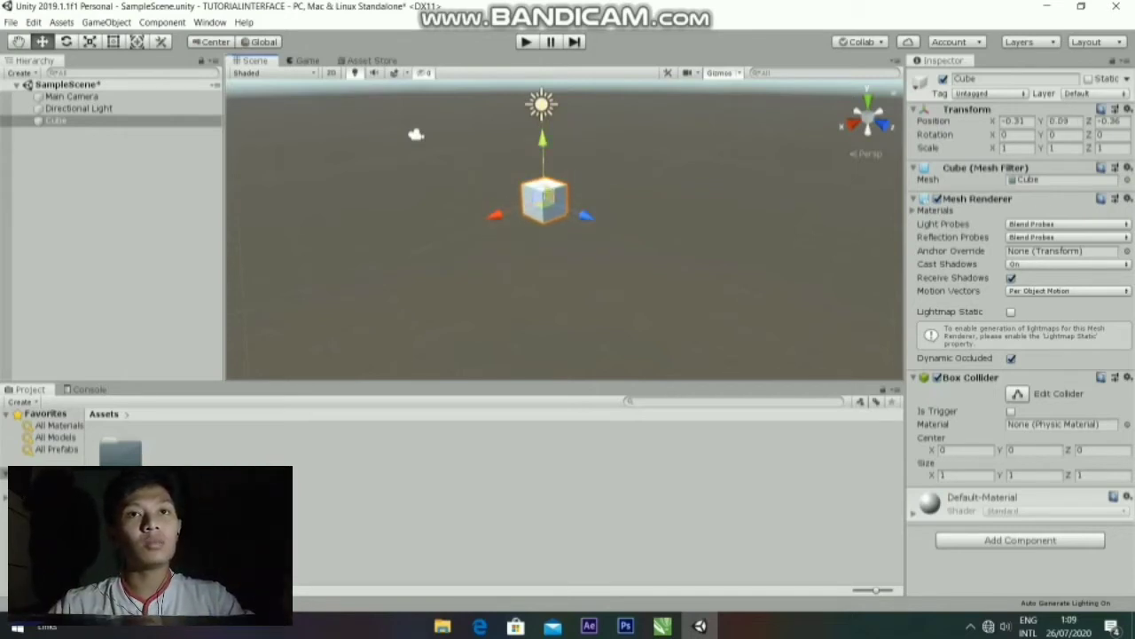
mouse_move(546, 193)
mouse_down()
mouse_move(568, 177)
mouse_move(548, 177)
mouse_move(571, 182)
mouse_move(549, 193)
mouse_move(544, 173)
mouse_move(543, 204)
mouse_up()
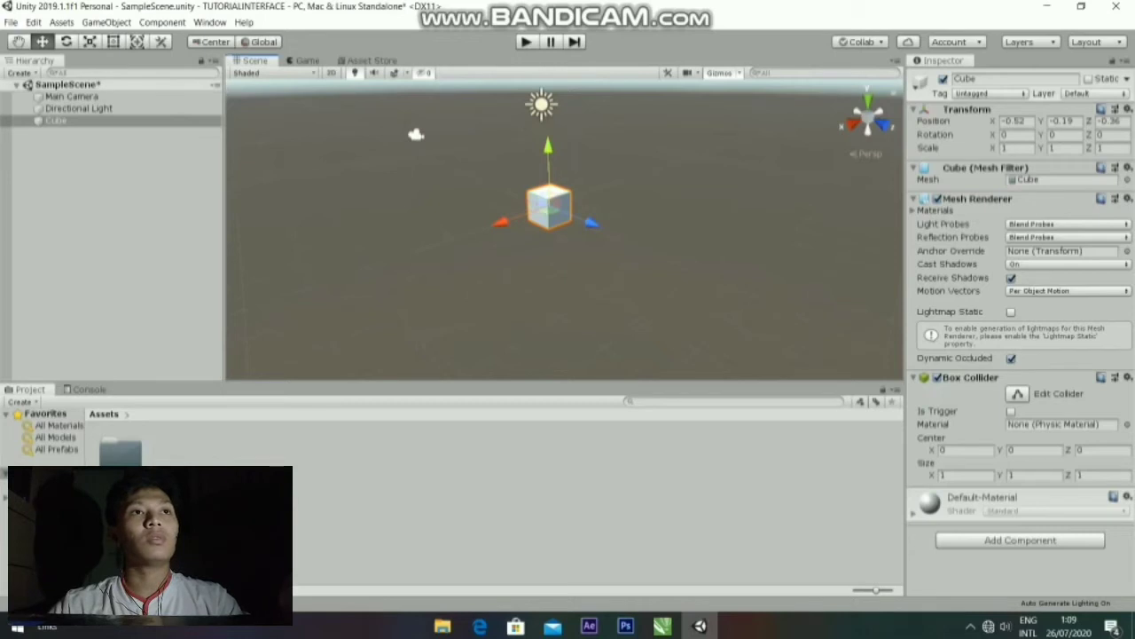
- Rotate the cube freehand with the Rotate tool to about X -30, Y -15, Z -17 degrees
click(66, 42)
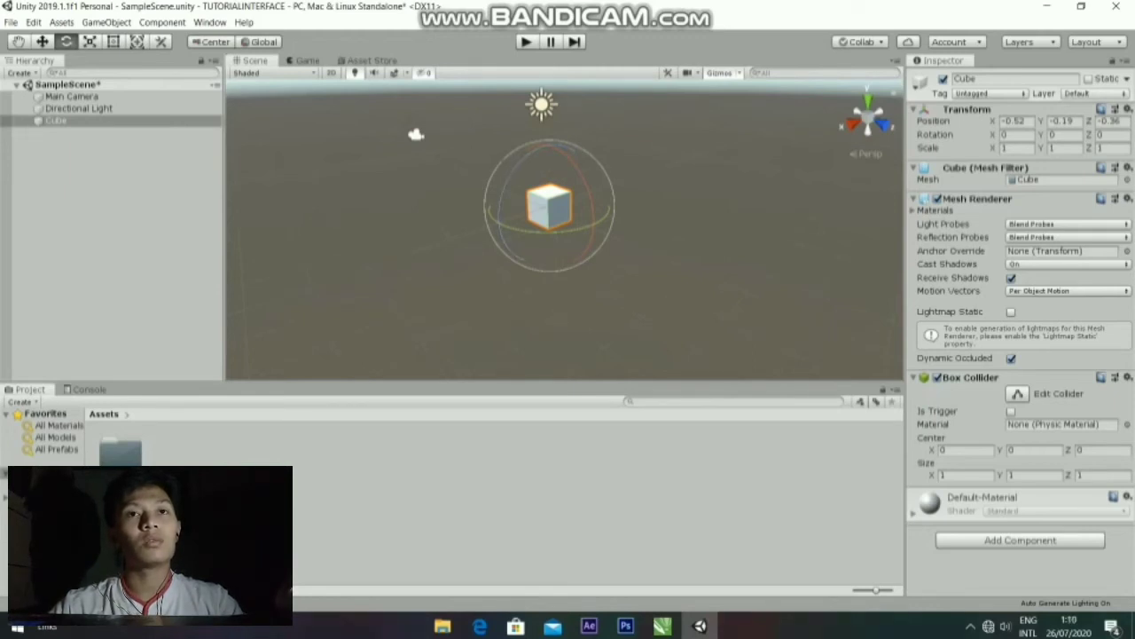
drag(550, 233, 576, 227)
key(ctrl+z)
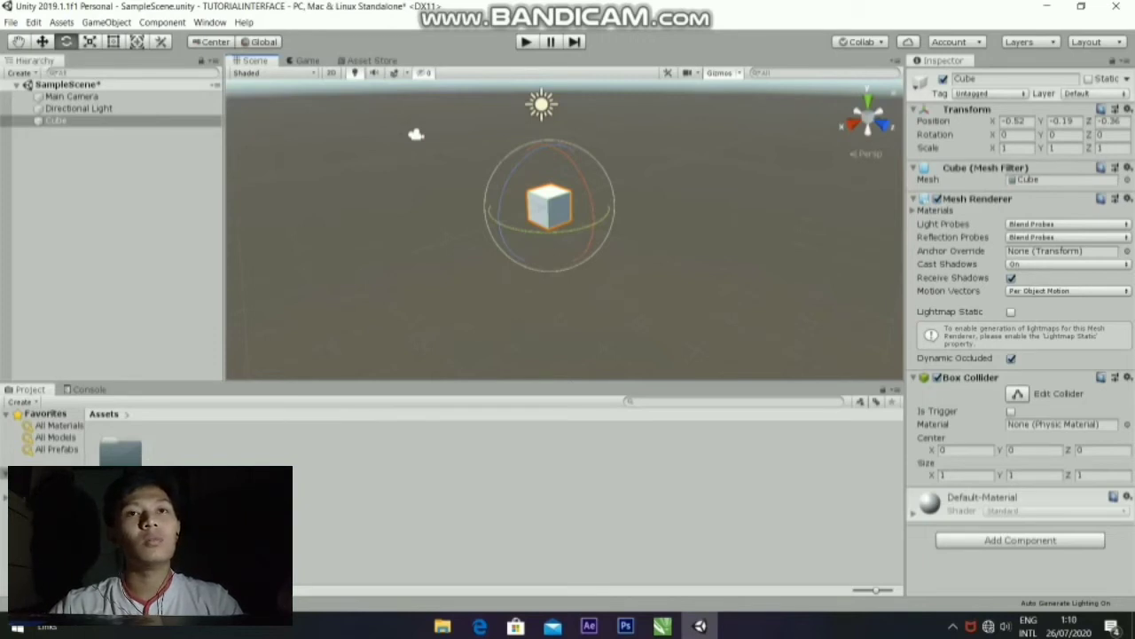
mouse_move(550, 212)
mouse_down()
mouse_move(577, 240)
mouse_move(542, 257)
mouse_move(524, 227)
mouse_move(535, 209)
mouse_move(523, 190)
mouse_move(543, 206)
mouse_move(537, 214)
mouse_move(557, 201)
mouse_move(549, 209)
mouse_up()
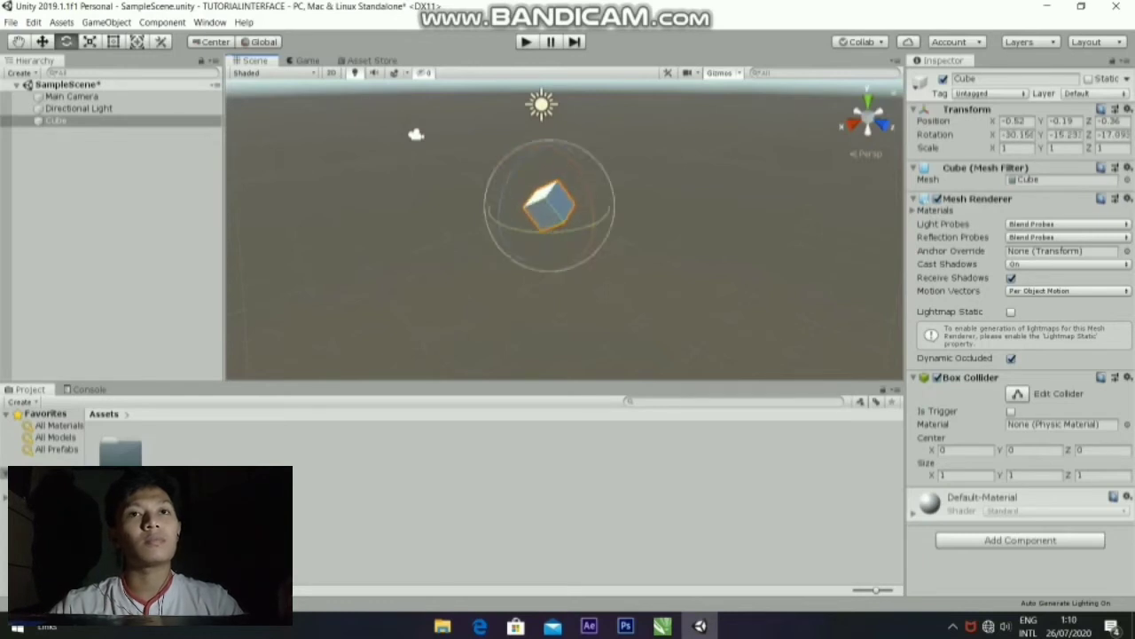
- Undo the cube's freehand rotation
key(ctrl+z)
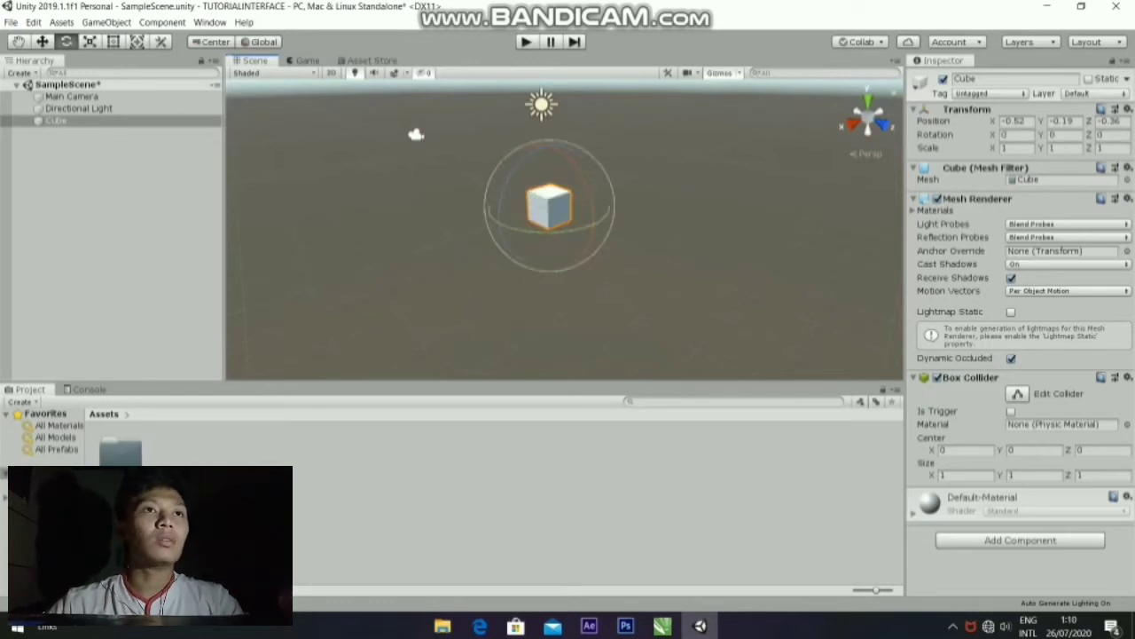
- Try scaling the cube with the Scale tool along single axes and uniformly to about 2, undoing each change
click(90, 42)
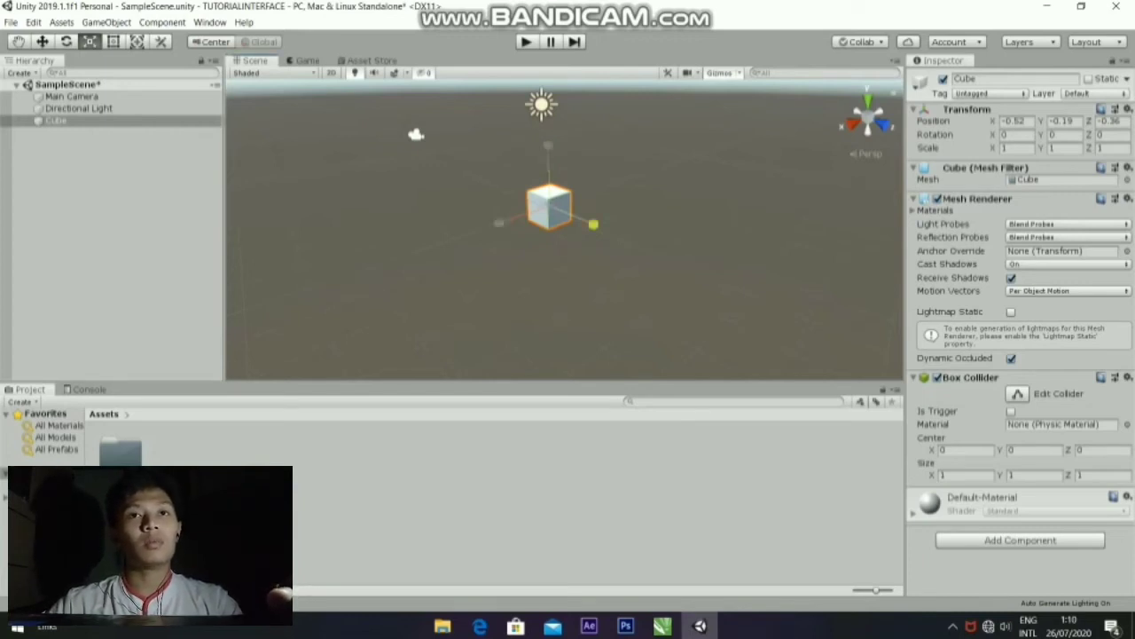
drag(593, 224, 562, 211)
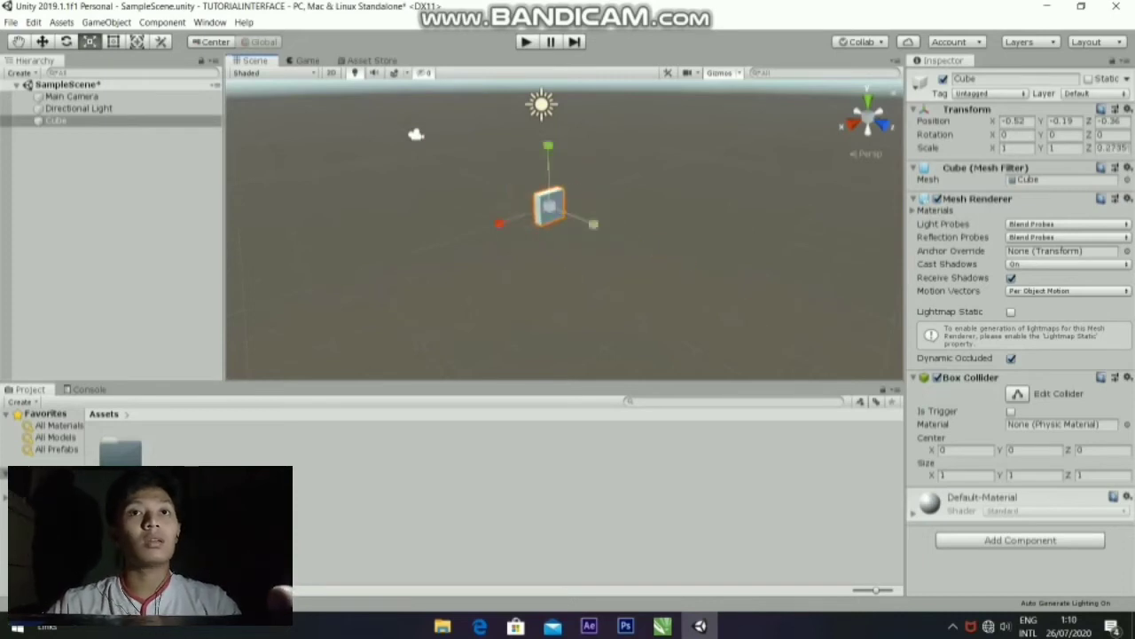
key(ctrl+z)
drag(548, 145, 549, 115)
drag(499, 223, 449, 239)
key(ctrl+z)
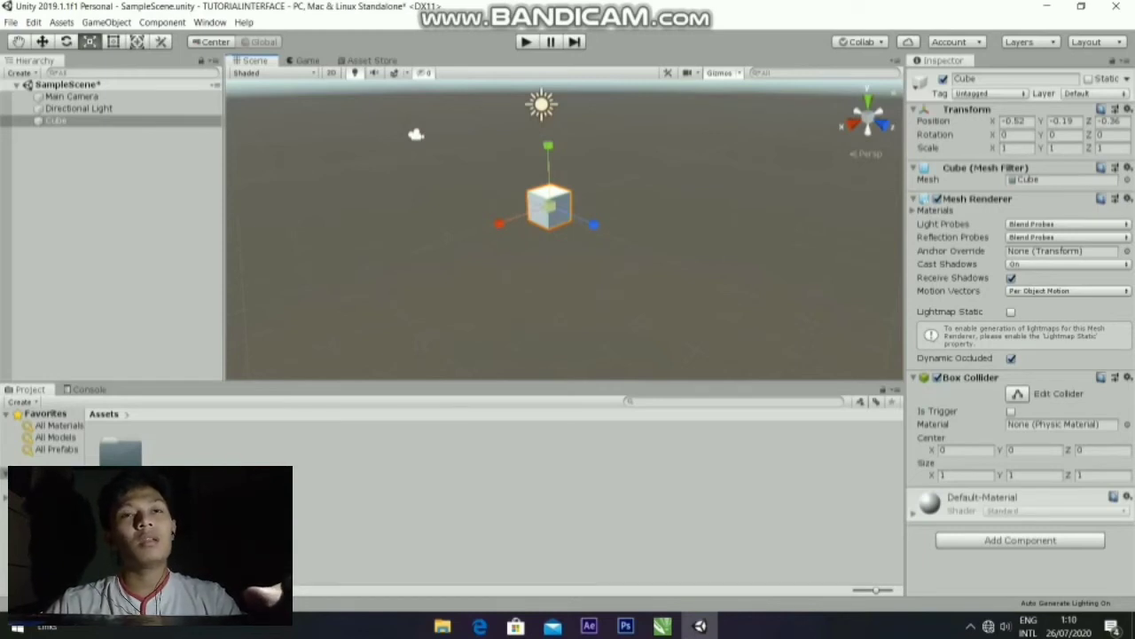
drag(550, 206, 638, 206)
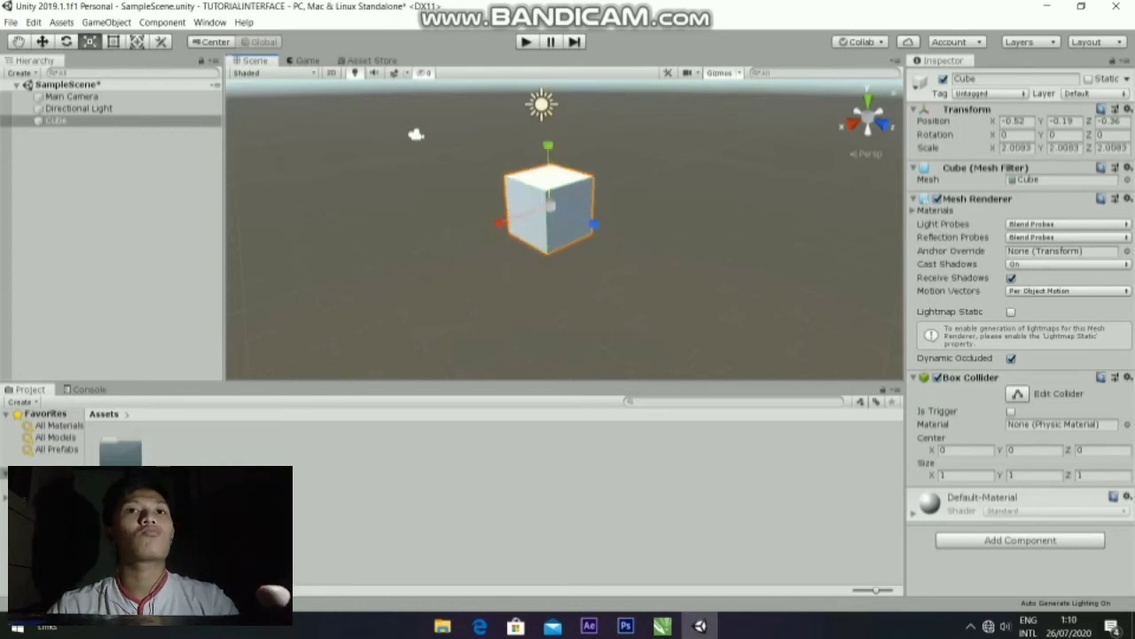
key(ctrl+z)
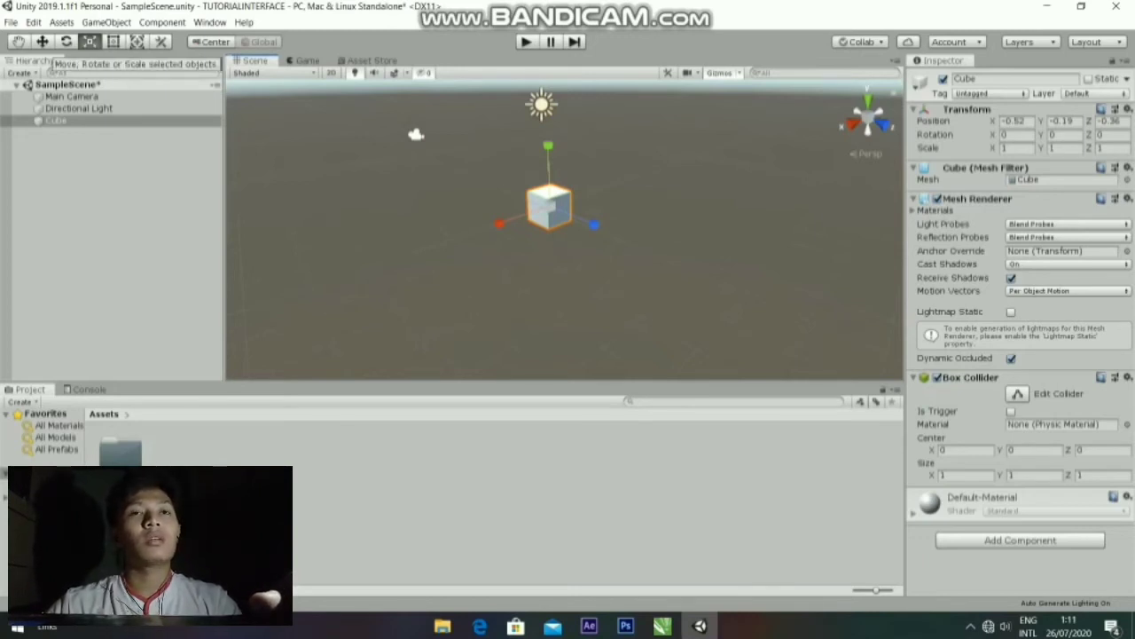
- Try moving and rotating the cube with the combined Transform tool, undoing every change
click(137, 42)
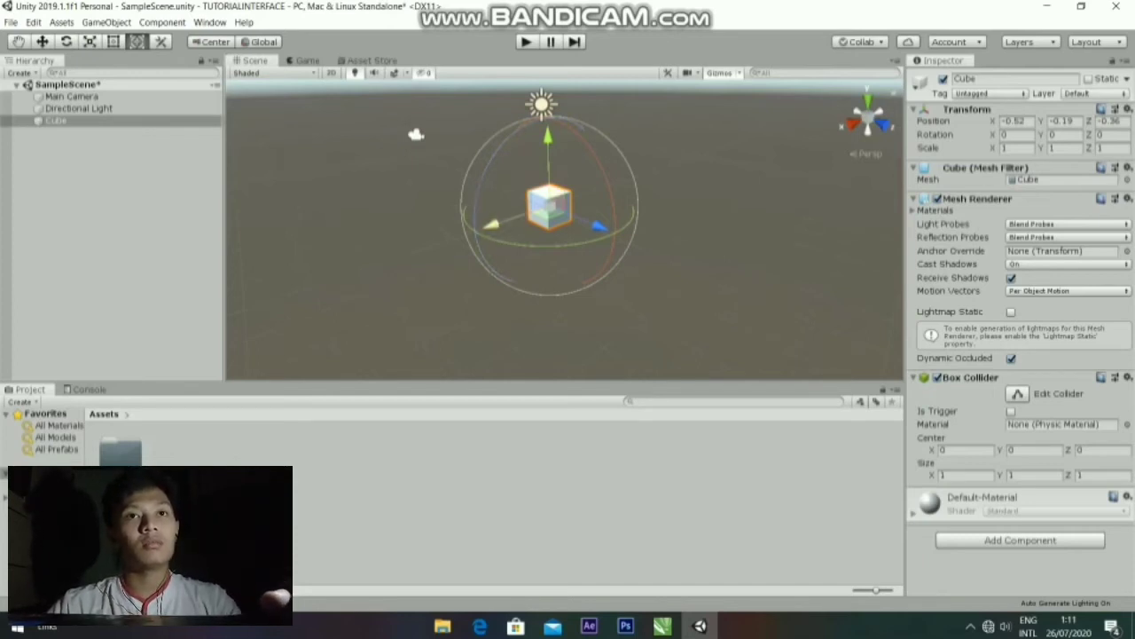
drag(492, 225, 616, 204)
key(ctrl+z)
key(ctrl+z)
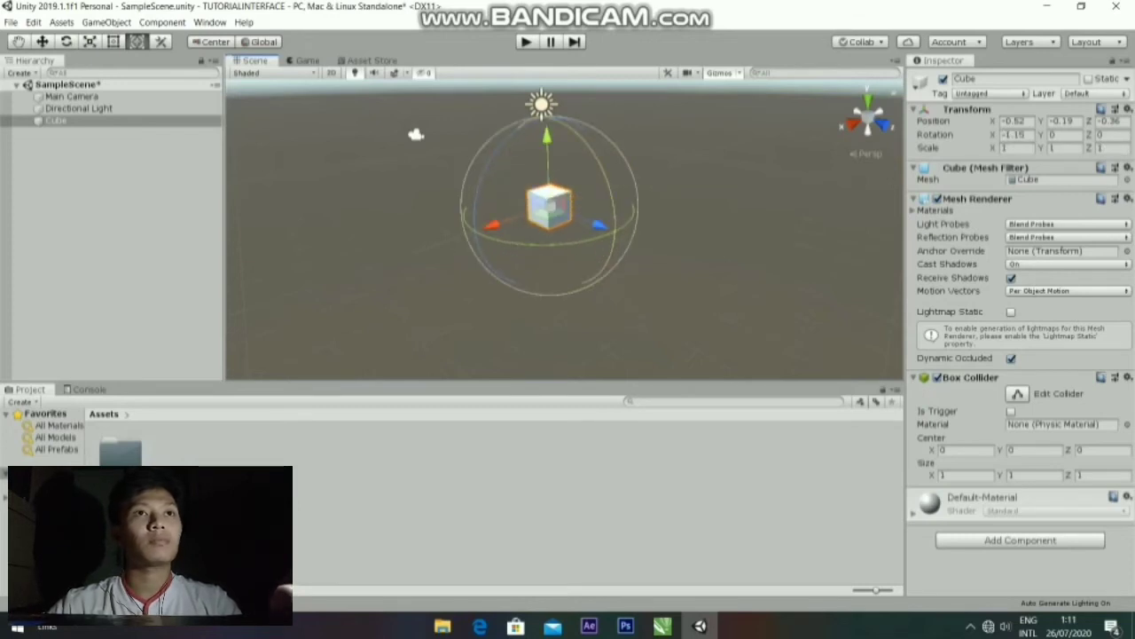
key(ctrl+z)
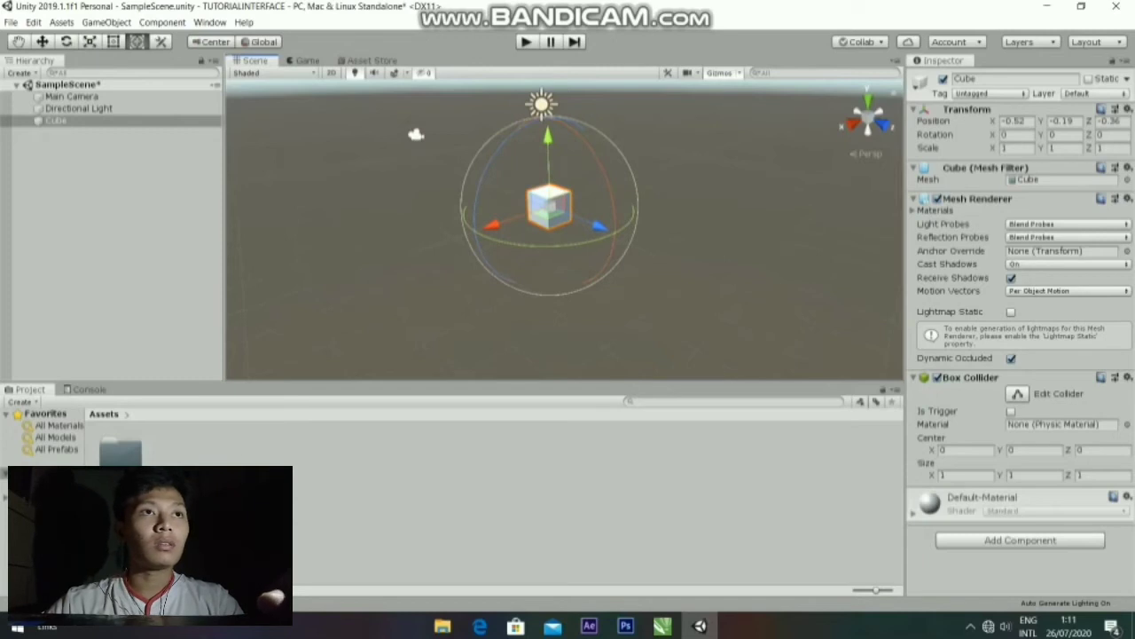
- Add a second 3D cube object to SampleScene
key(q)
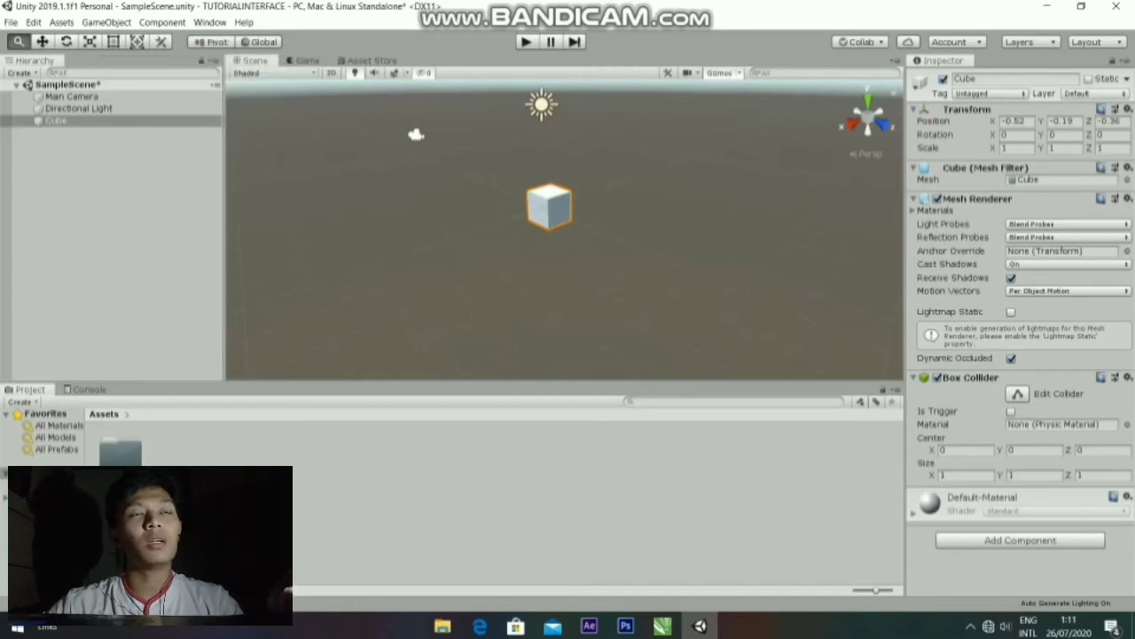
right_click(172, 146)
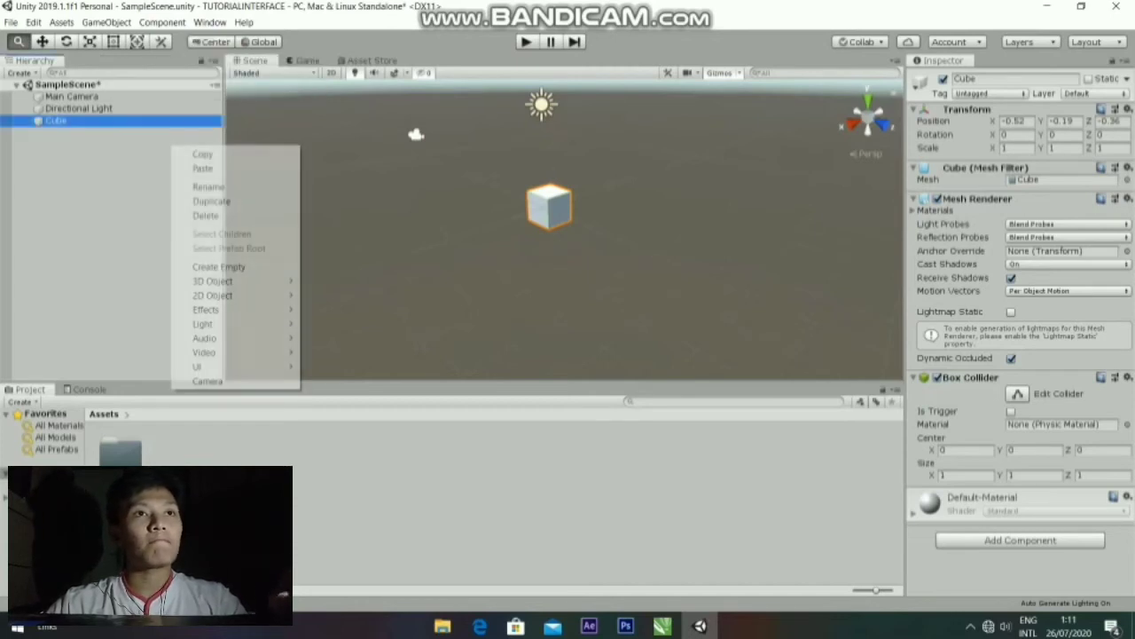
mouse_move(231, 281)
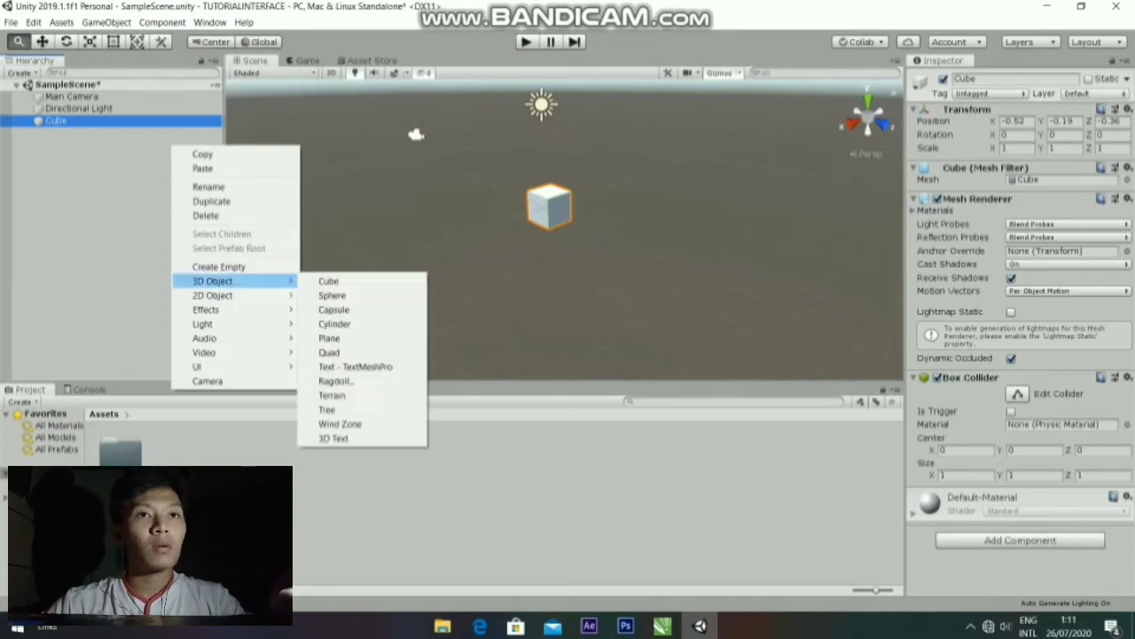
click(328, 280)
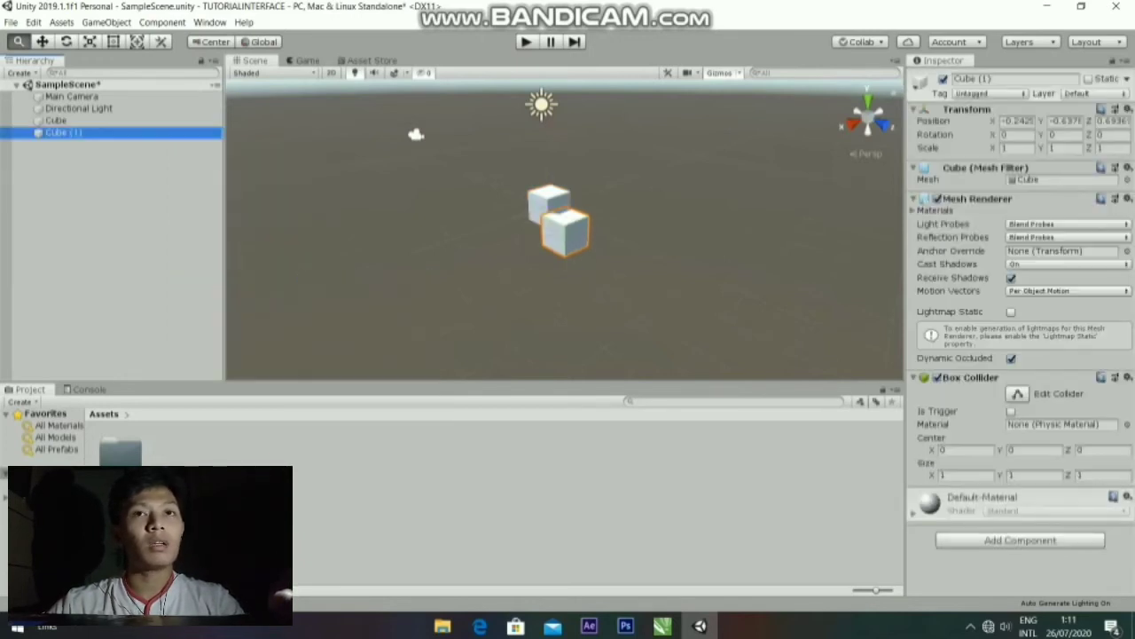
- Select both cubes with the Move tool and switch the tool handle position from Pivot to Center
key(z)
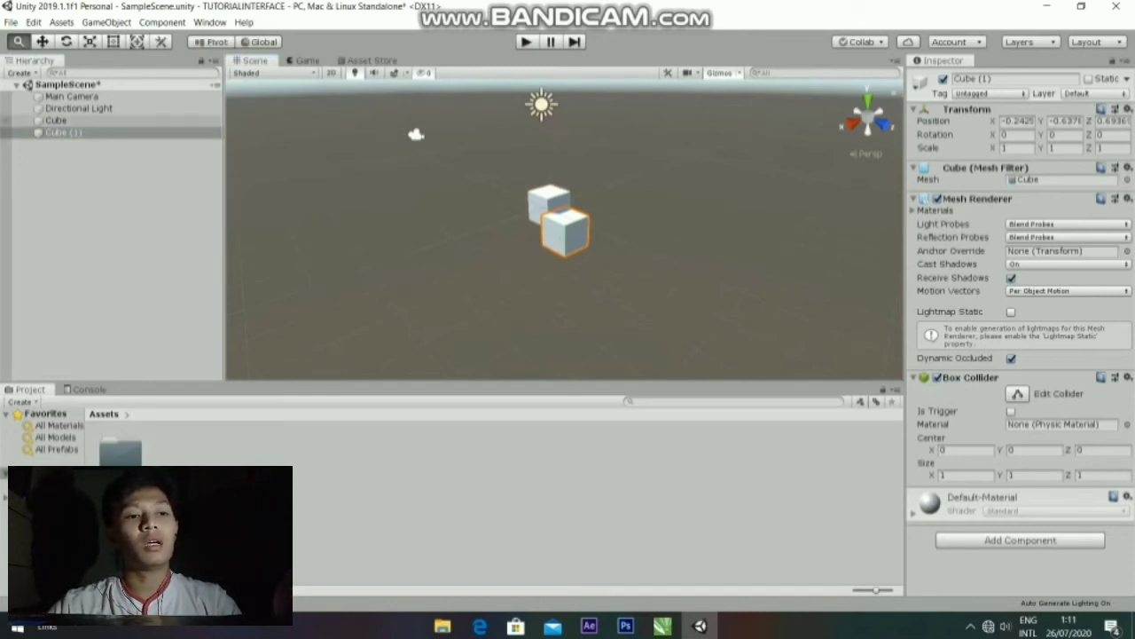
ctrl+click(55, 120)
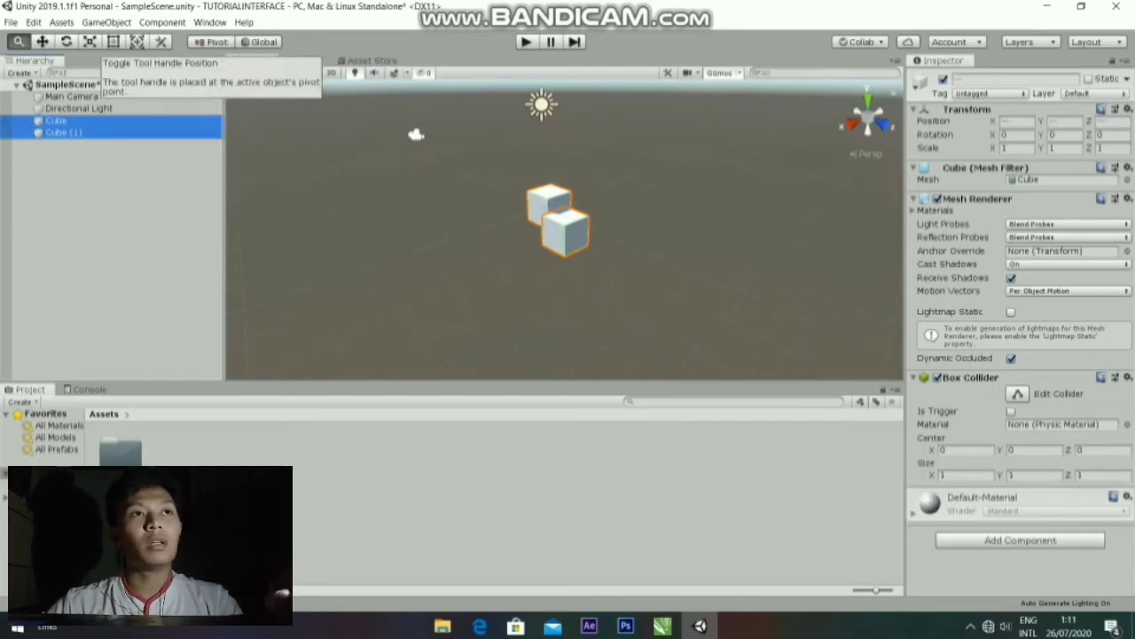
click(42, 42)
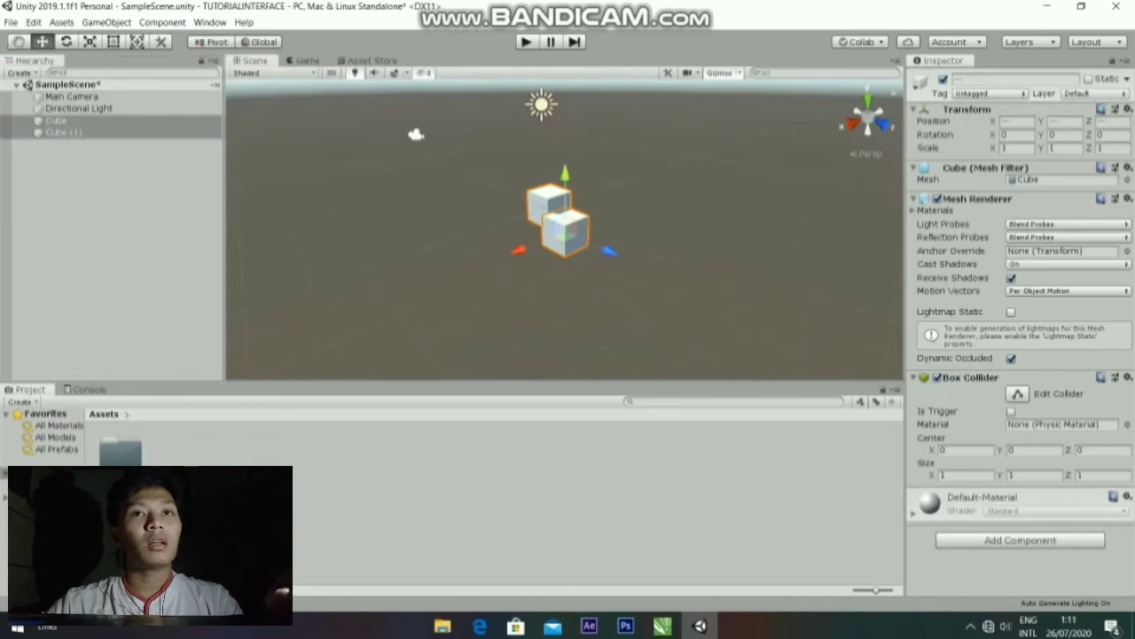
click(210, 42)
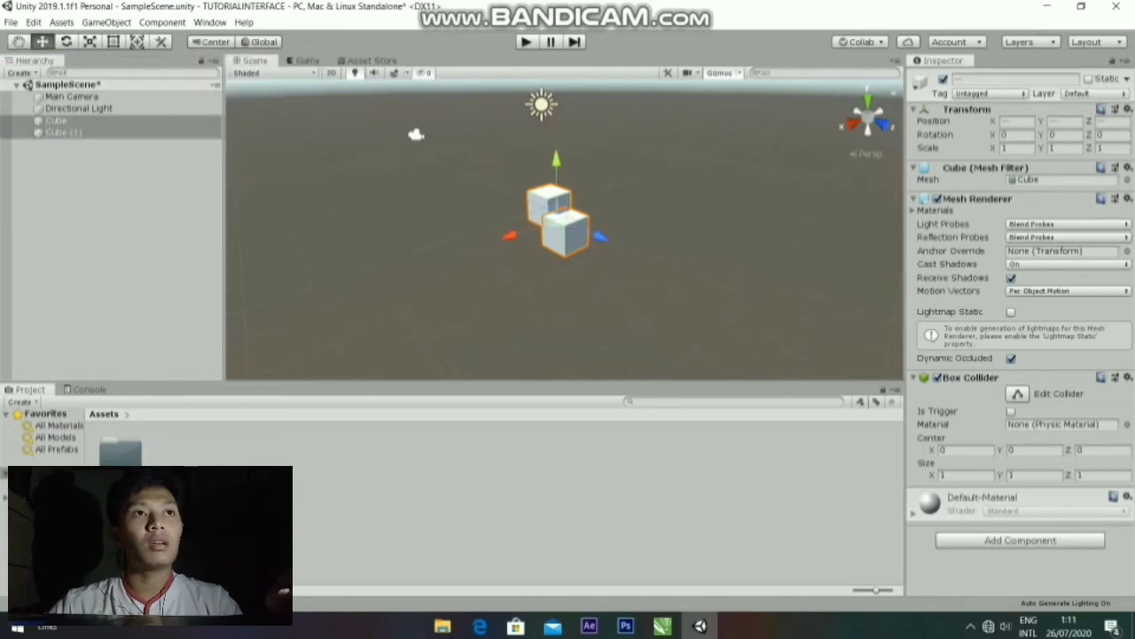
- Try rotating both cubes around their shared center to 22 degrees about X, and undo the rotation
key(e)
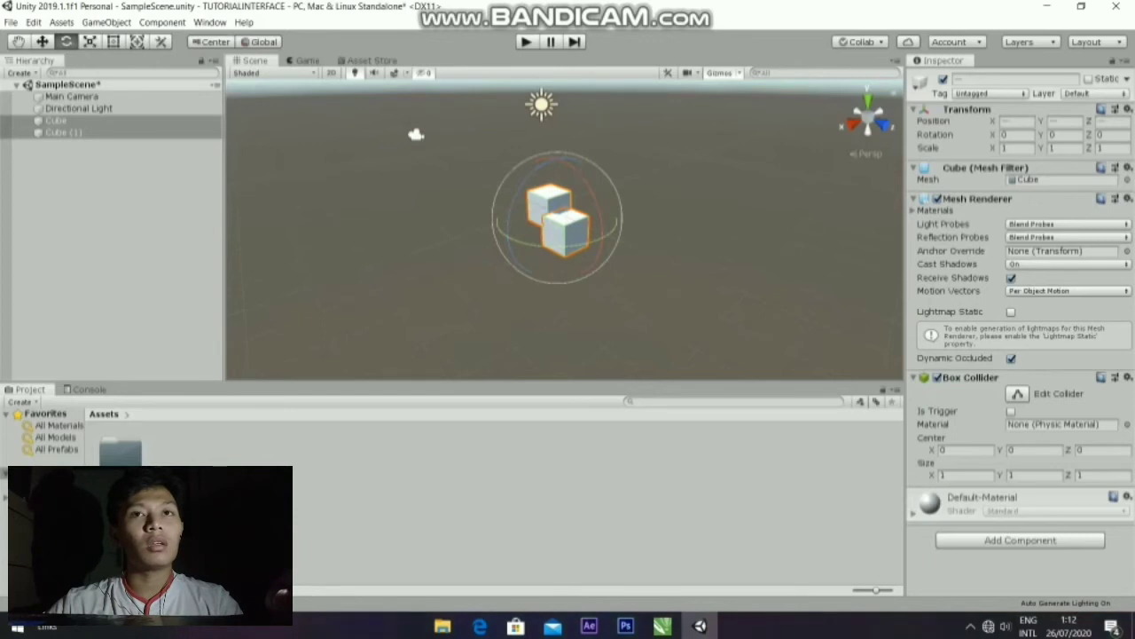
drag(593, 200, 603, 232)
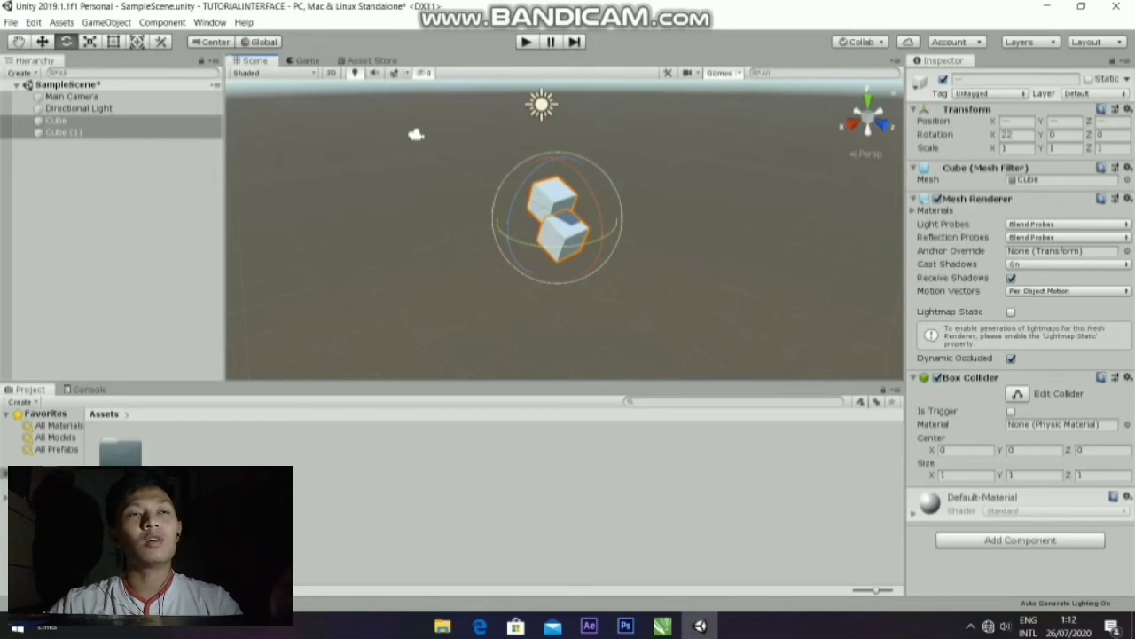
key(ctrl+z)
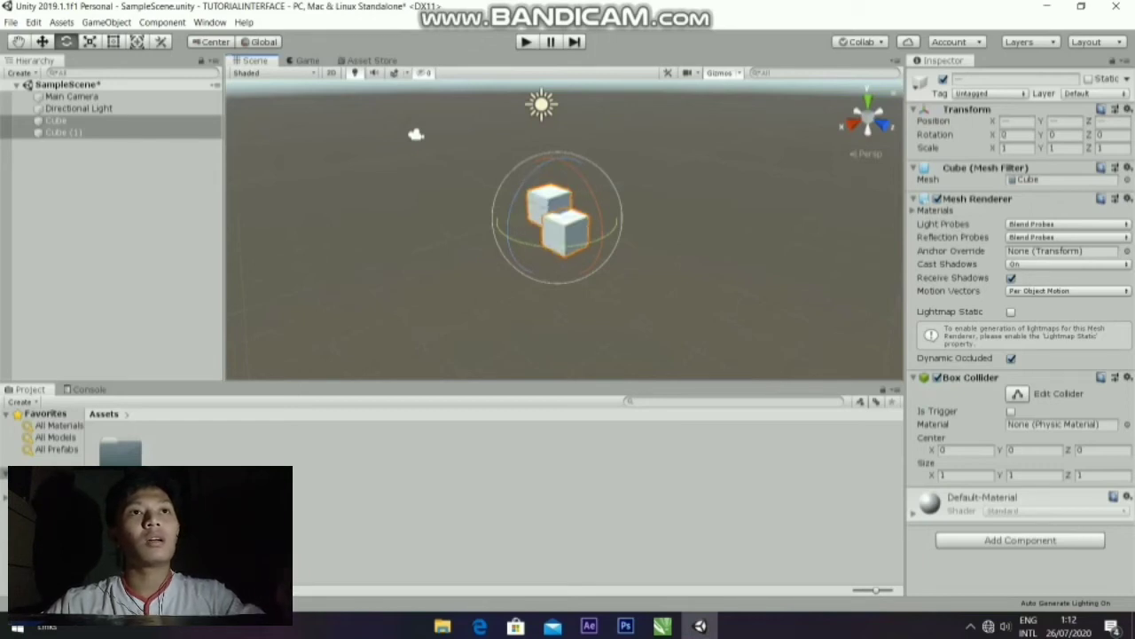
- Set the tool handle position to Pivot, try rotating both cubes about 13 degrees about X, and undo the rotation
key(z)
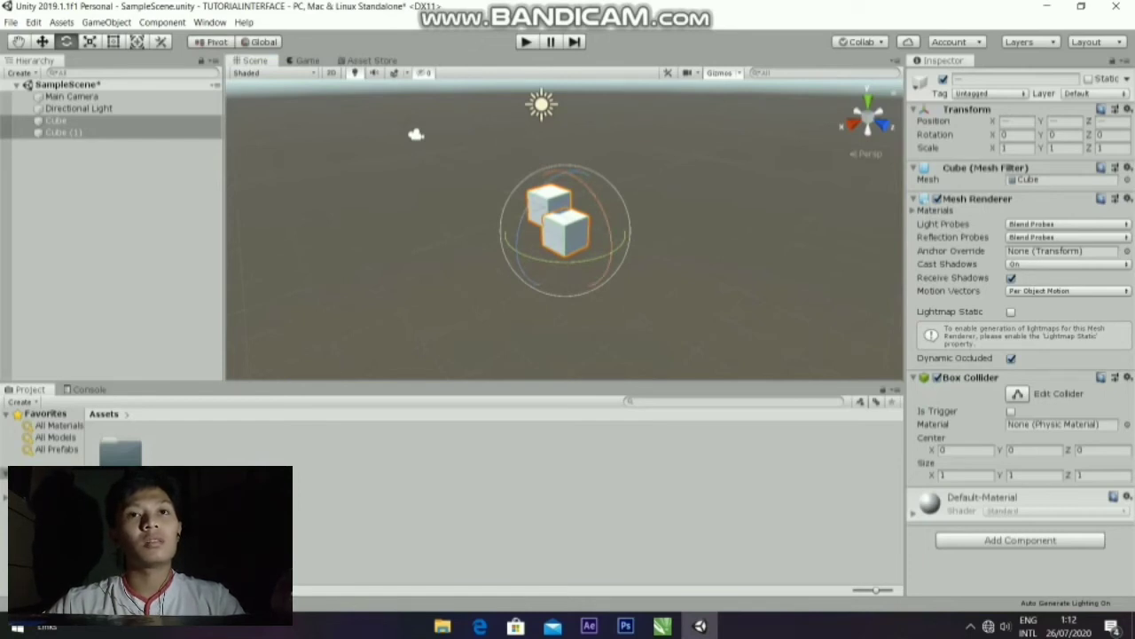
mouse_move(599, 203)
mouse_down()
mouse_move(620, 259)
mouse_move(582, 162)
mouse_move(618, 253)
mouse_move(593, 188)
mouse_move(612, 239)
mouse_move(593, 189)
mouse_move(600, 210)
mouse_up()
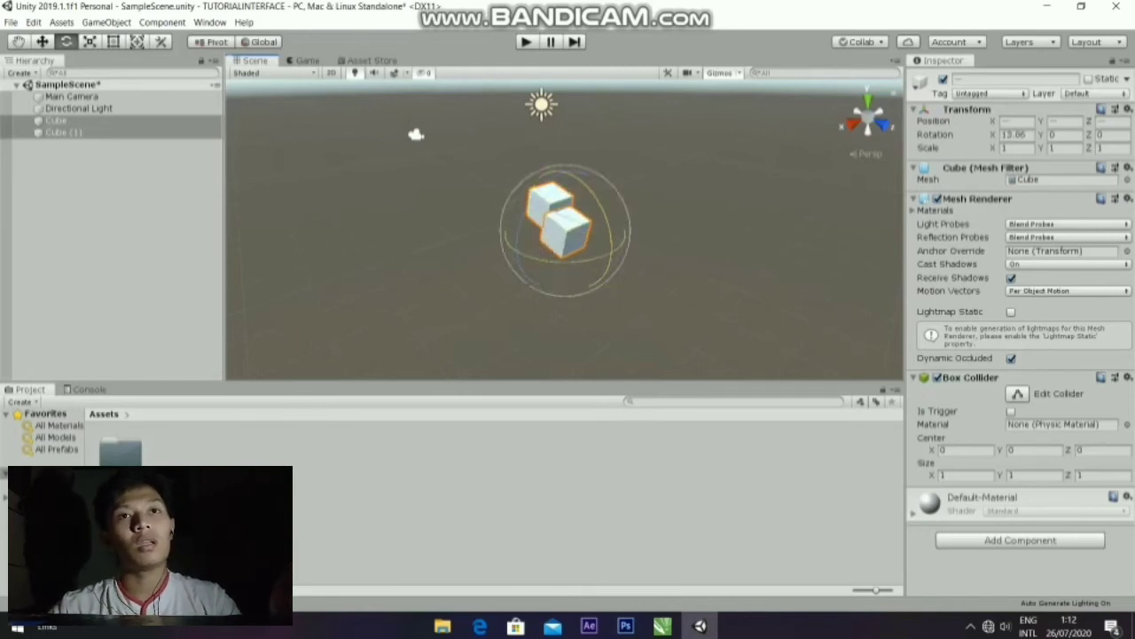
key(ctrl+z)
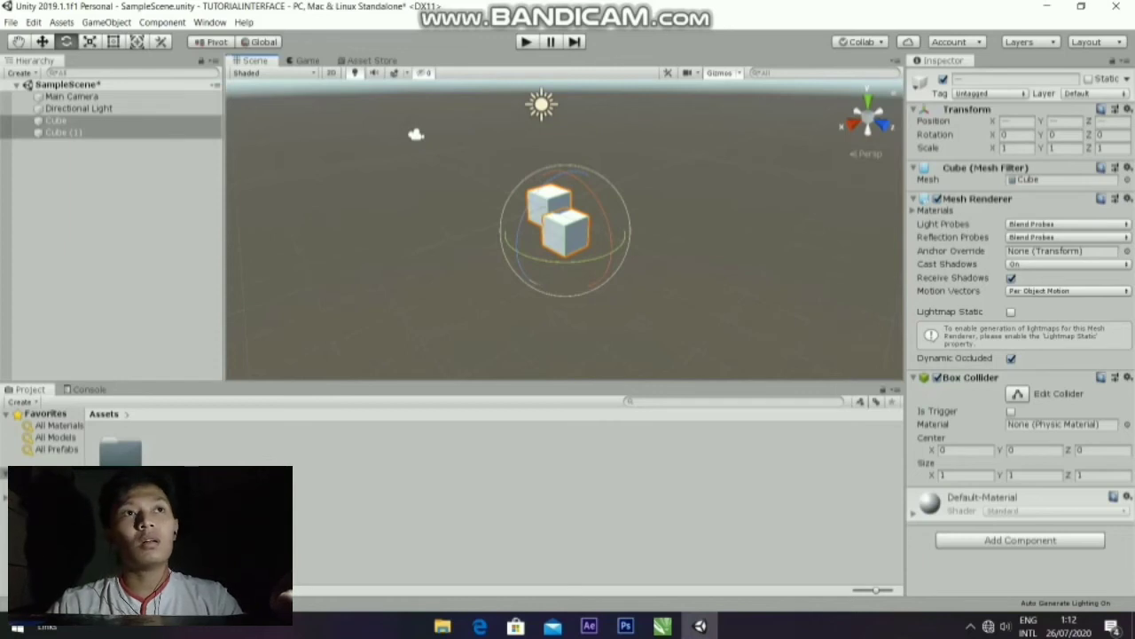
- Try moving both cubes along the Z axis with the Move tool
key(w)
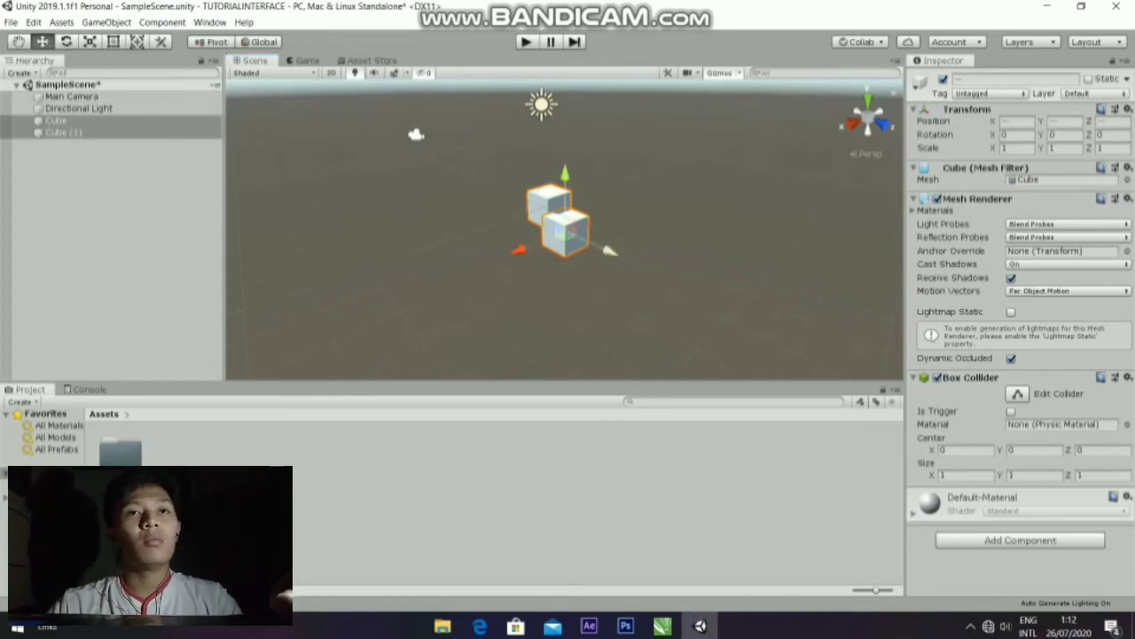
drag(611, 251, 593, 224)
- Set the X position of the first cube to 1
click(56, 120)
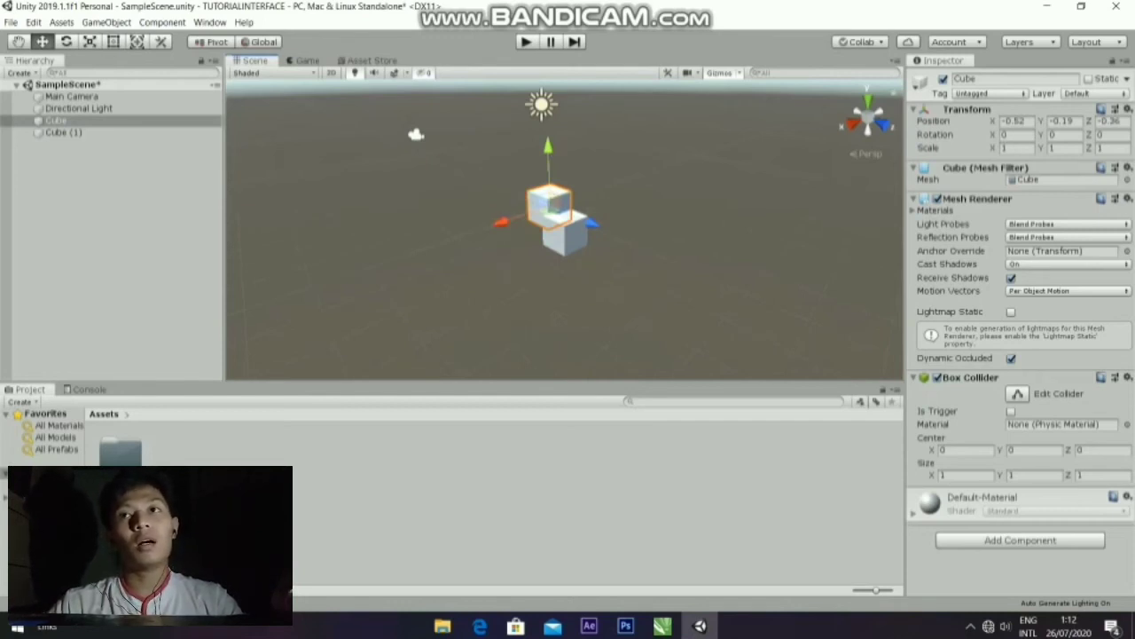
click(1018, 121)
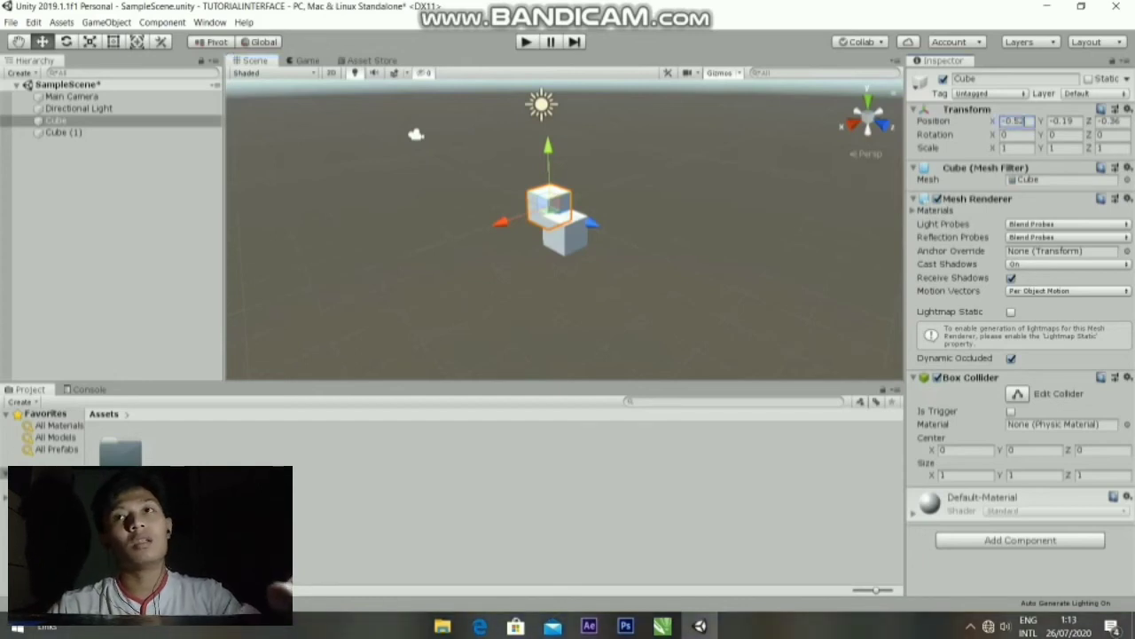
key(BackSpace)
key(BackSpace)
key(BackSpace)
key(BackSpace)
key(BackSpace)
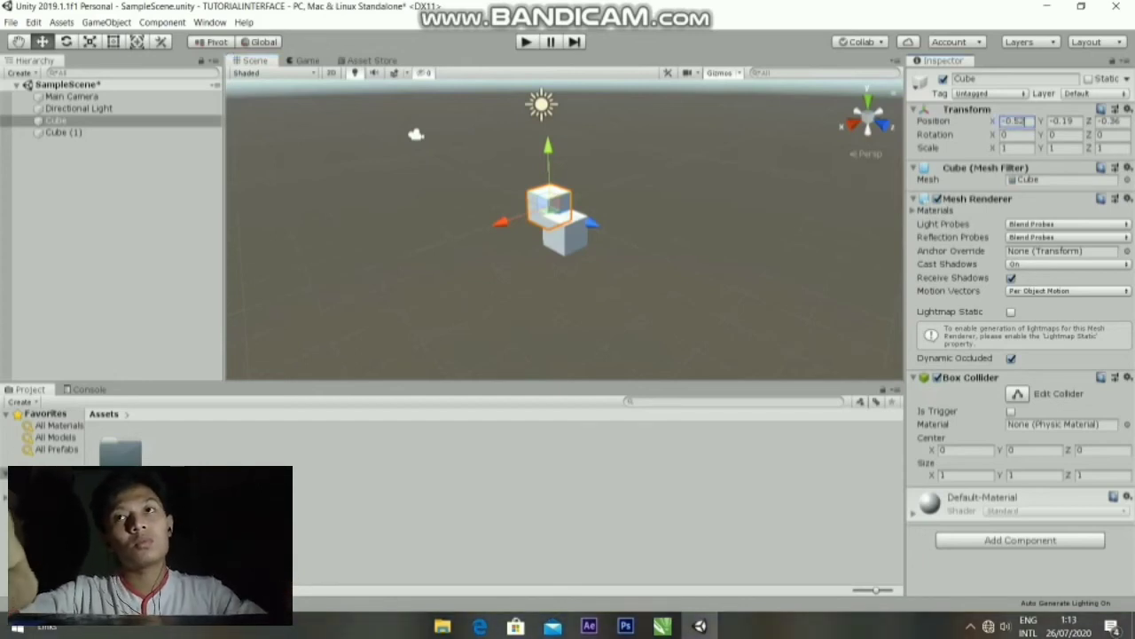
text(1)
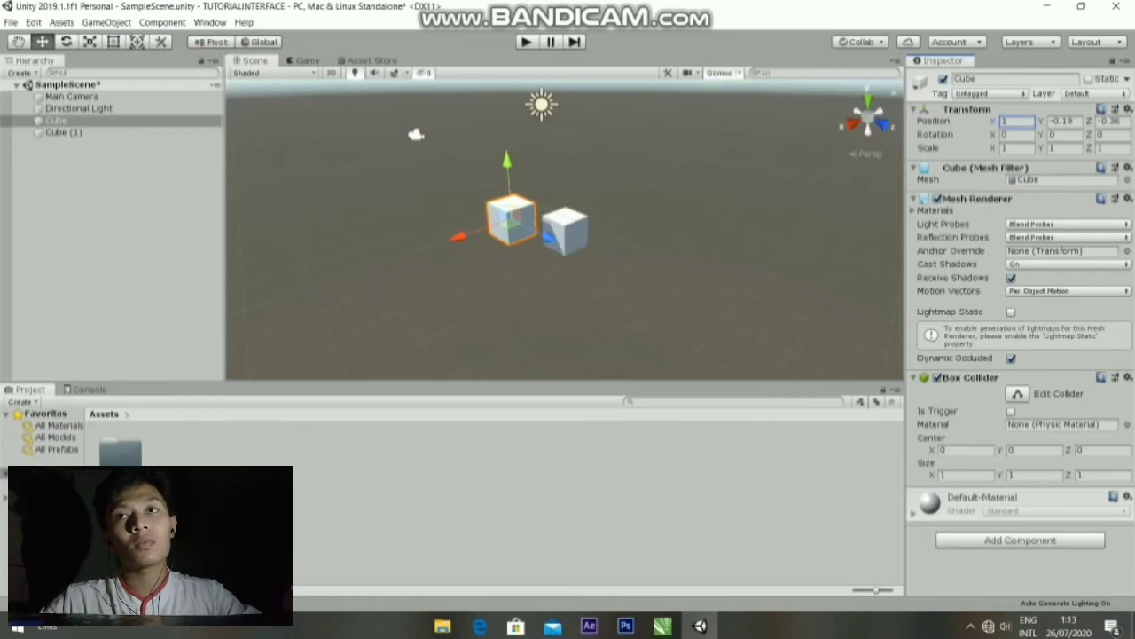
- Try setting the first cube's Y position to 3 and Z position to 2, and undo both changes
click(1060, 121)
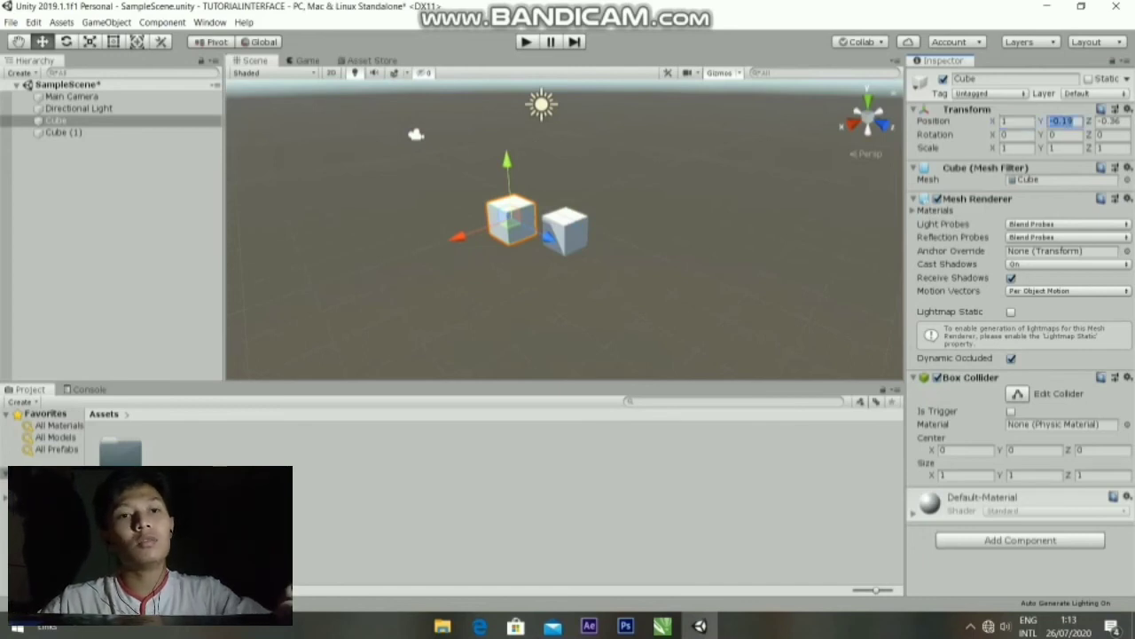
text(3)
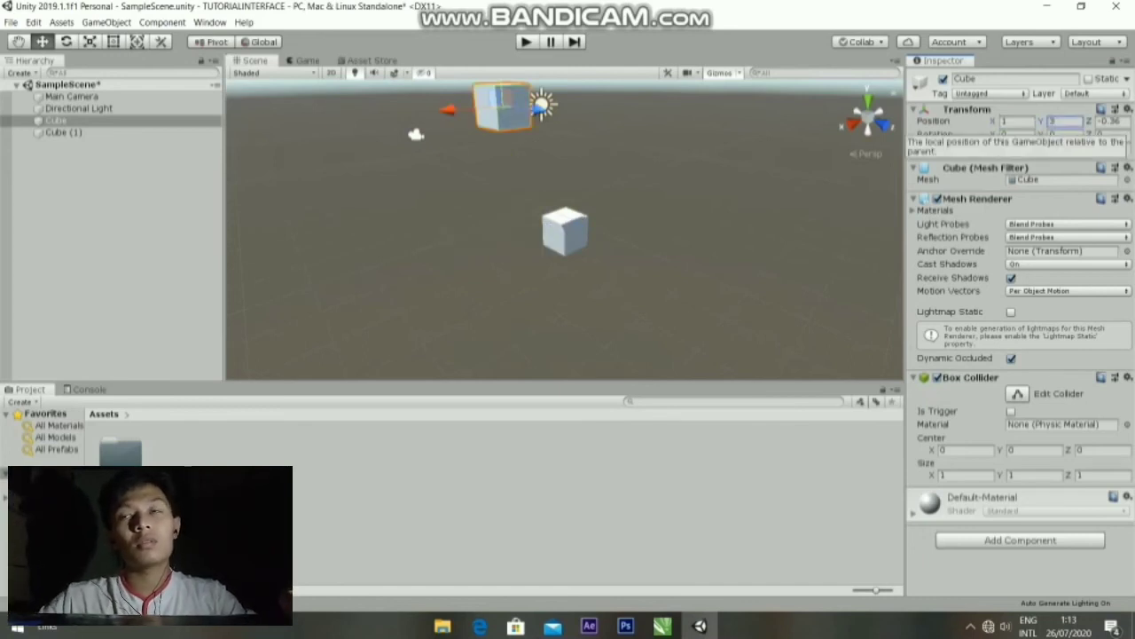
click(1109, 121)
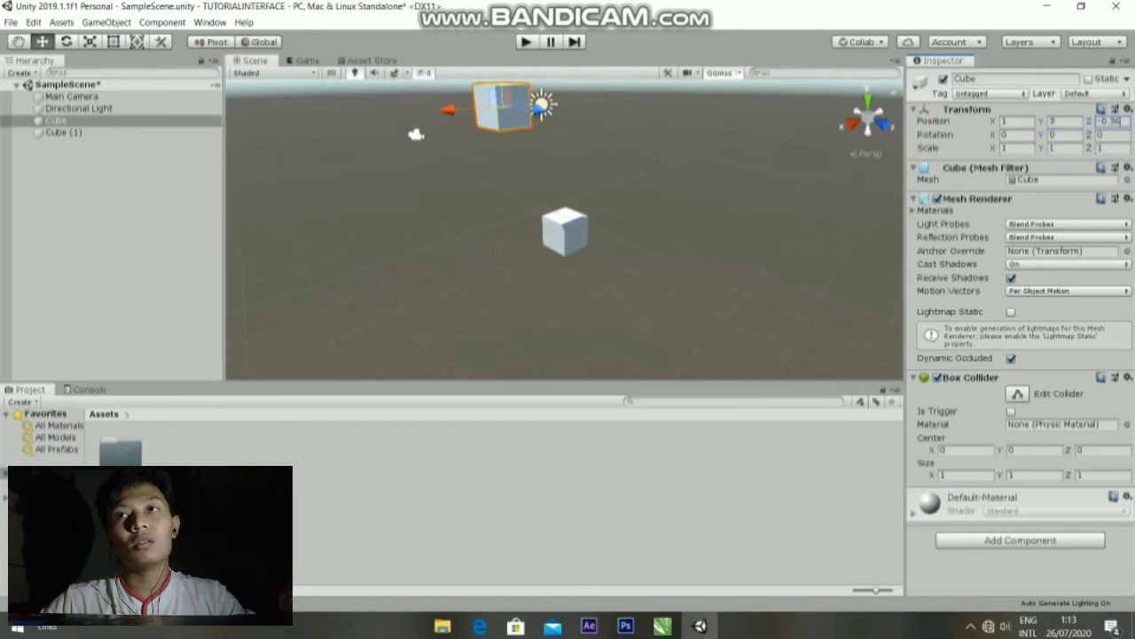
text(2)
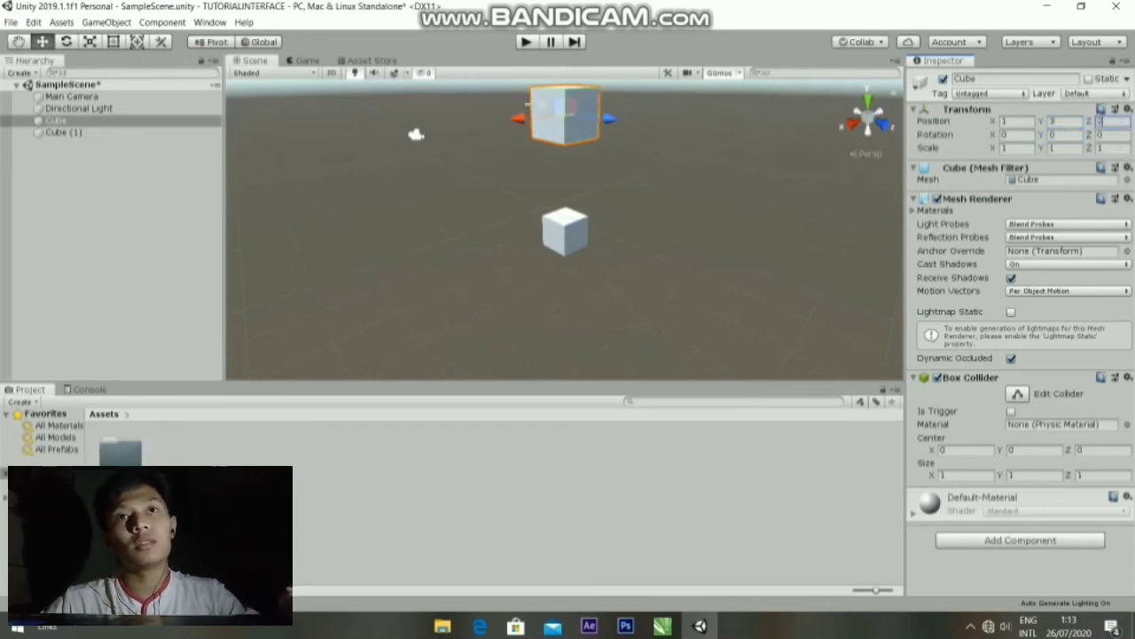
click(781, 160)
key(ctrl+z)
key(ctrl+z)
key(ctrl+z)
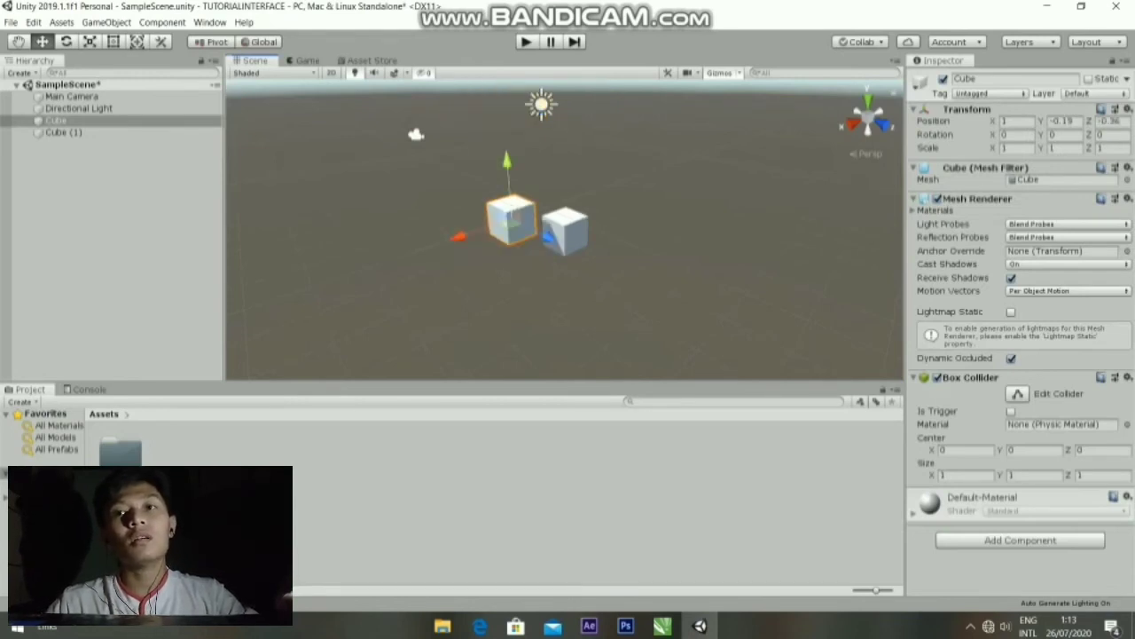
- Add a Rigidbody component to the first cube, searching the components for "rigid", and look over its settings
key(ctrl+shift+a)
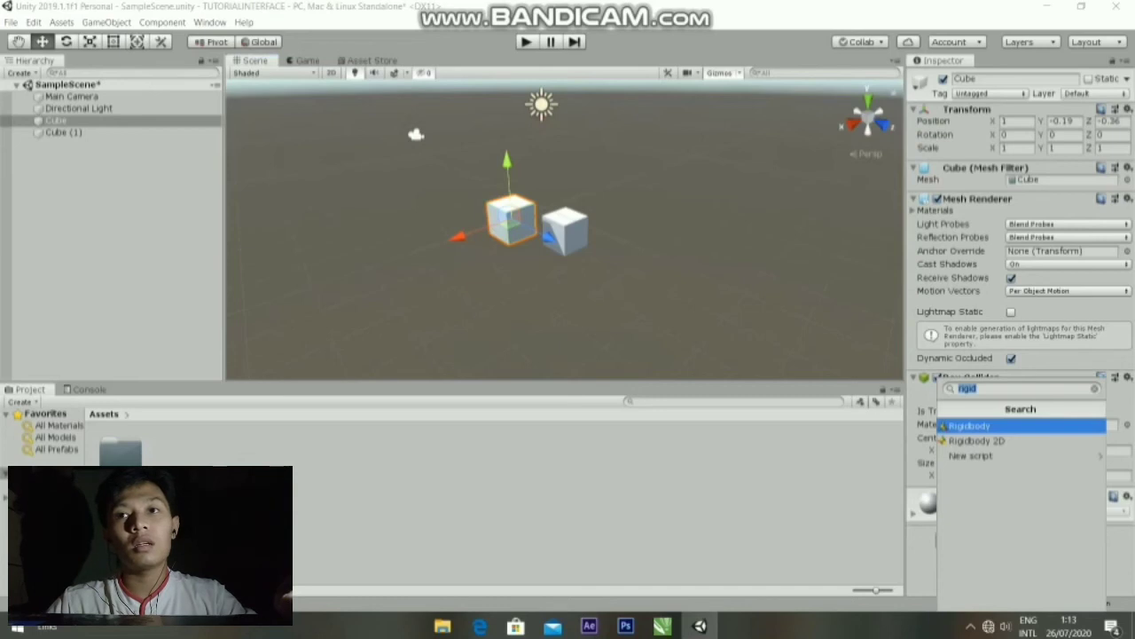
click(977, 388)
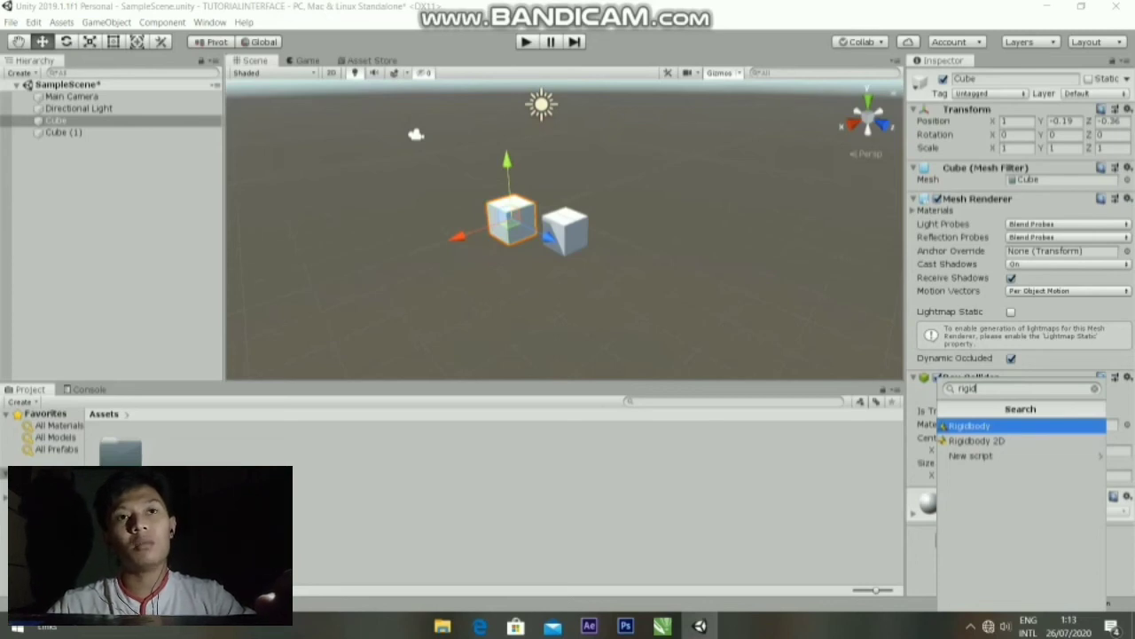
key(Return)
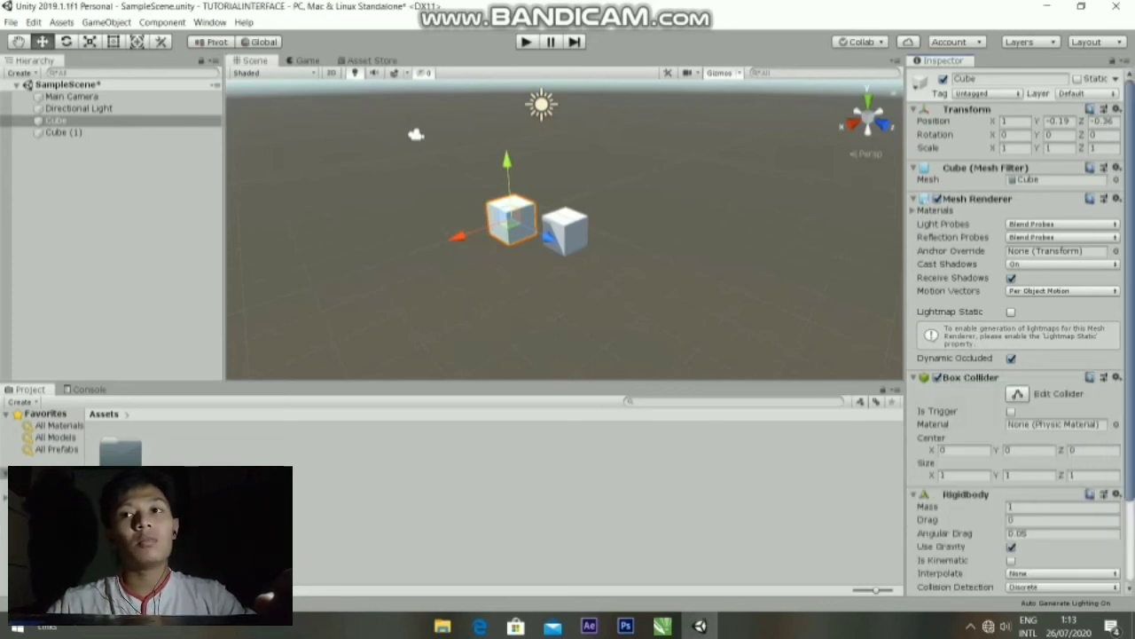
scroll(1015, 328, down, 2)
scroll(565, 230, up, 1)
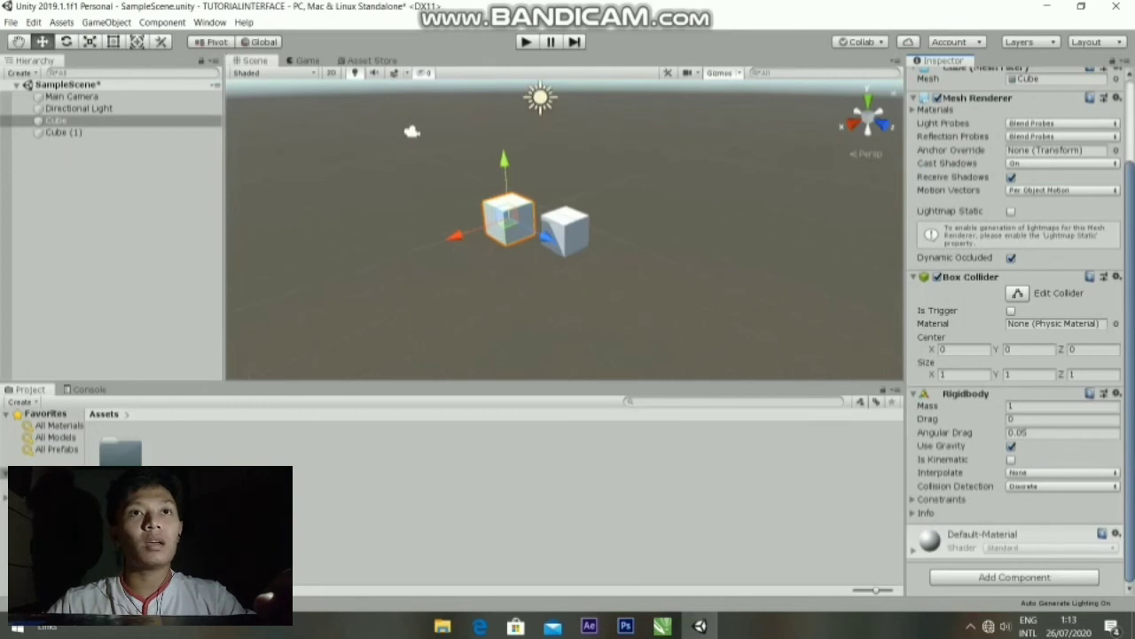
- Move the Main Camera closer to the cubes with the Move tool, to about X 1.58, Y 0.33, Z -6.13
click(412, 132)
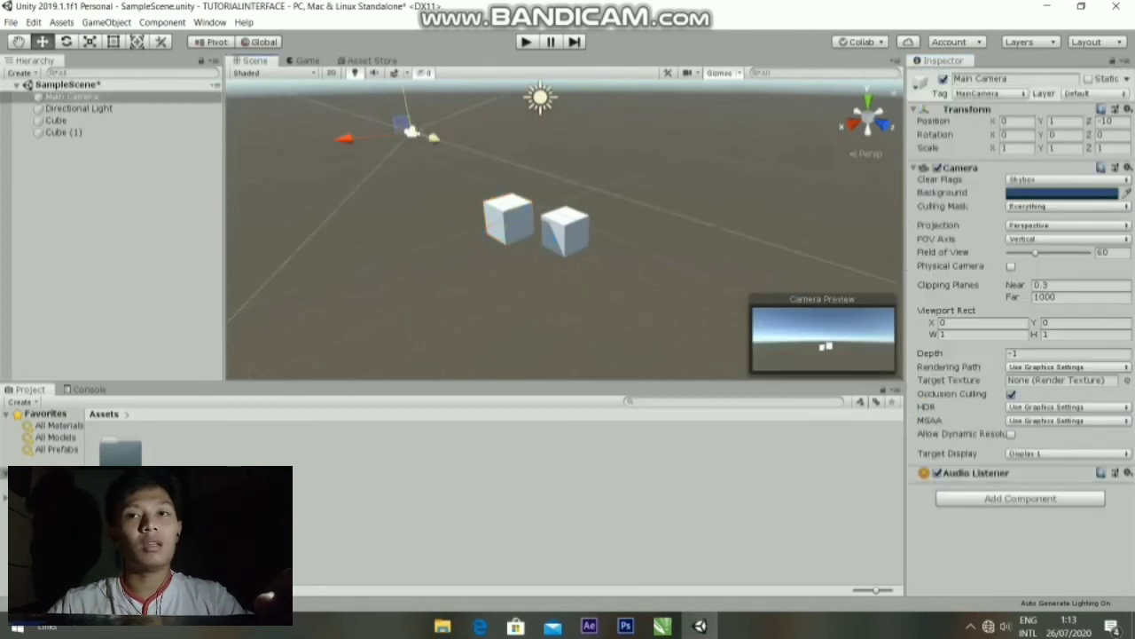
mouse_move(412, 131)
mouse_down()
mouse_move(475, 146)
mouse_move(399, 127)
mouse_up()
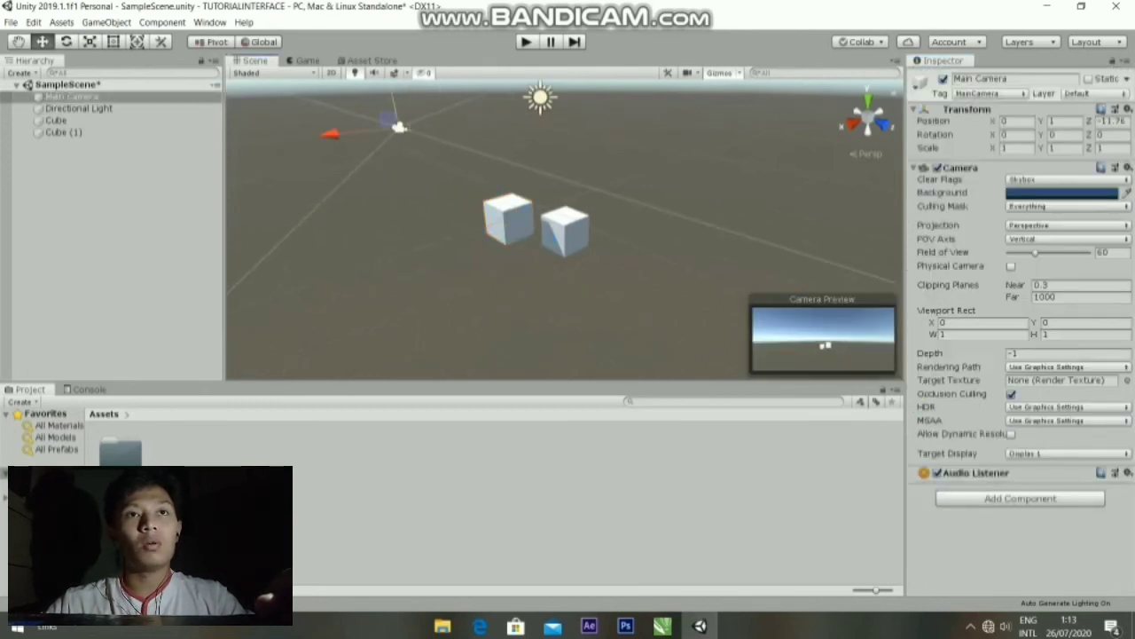
drag(330, 135, 304, 134)
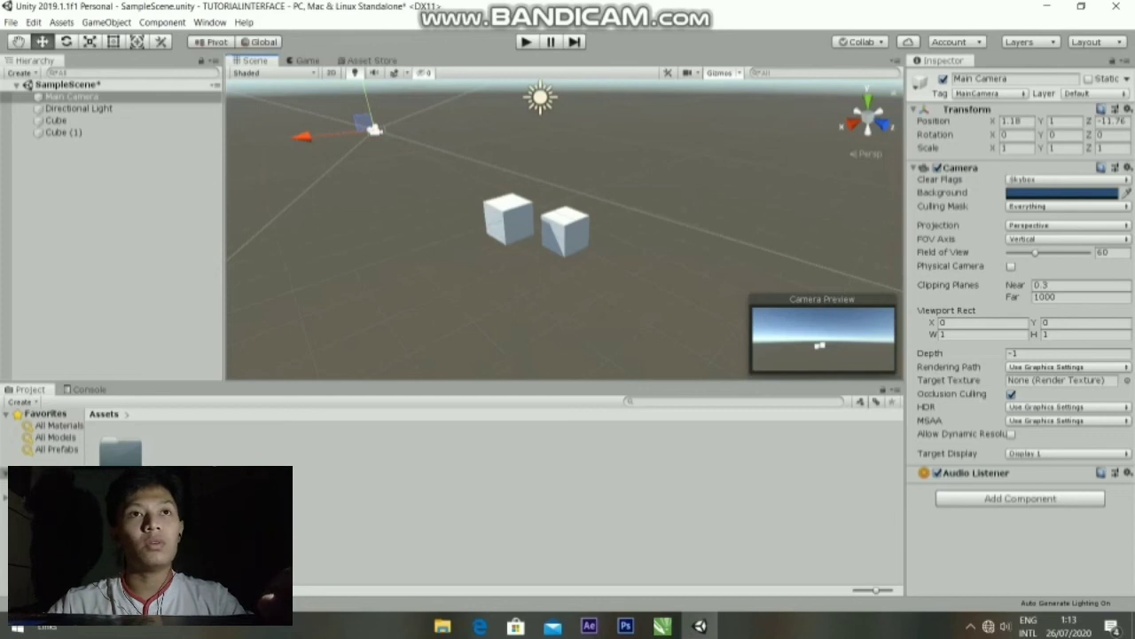
drag(368, 97, 371, 110)
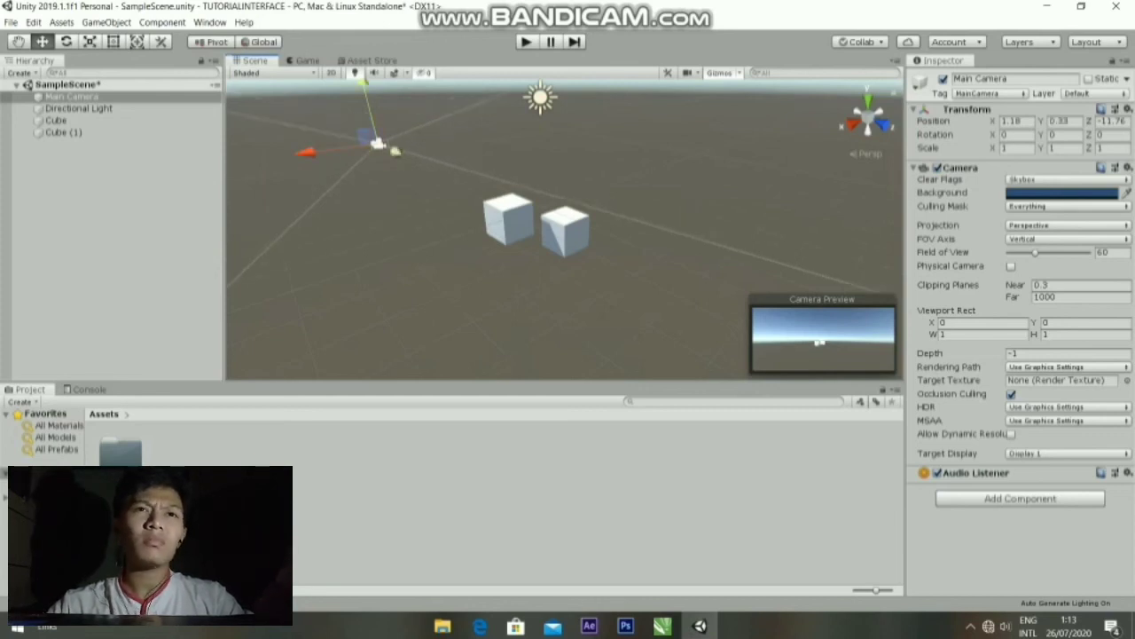
drag(396, 151, 431, 177)
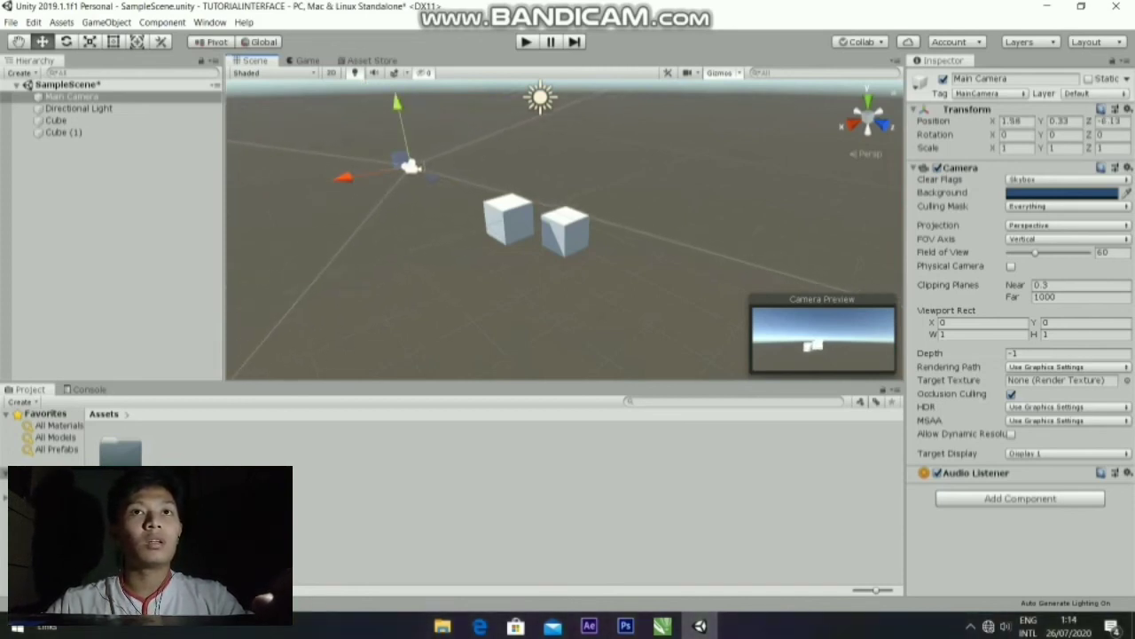
- Play the scene twice to test the cube's Rigidbody, pausing and advancing one frame in the first run, and stop each run
key(ctrl+p)
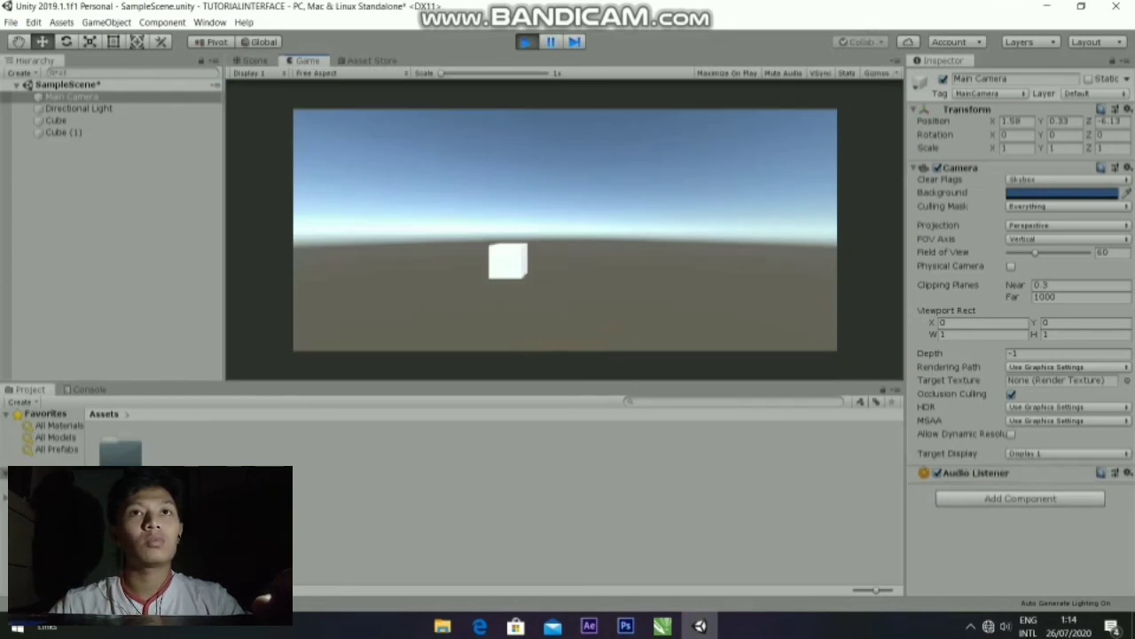
key(ctrl+shift+p)
key(ctrl+alt+p)
key(ctrl+p)
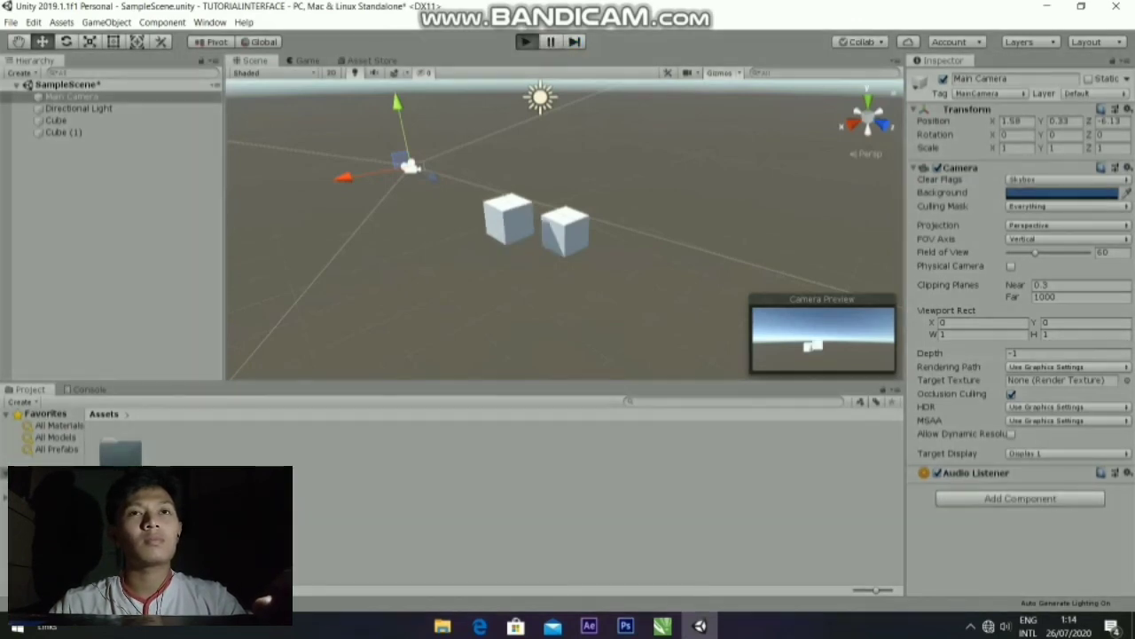
key(ctrl+p)
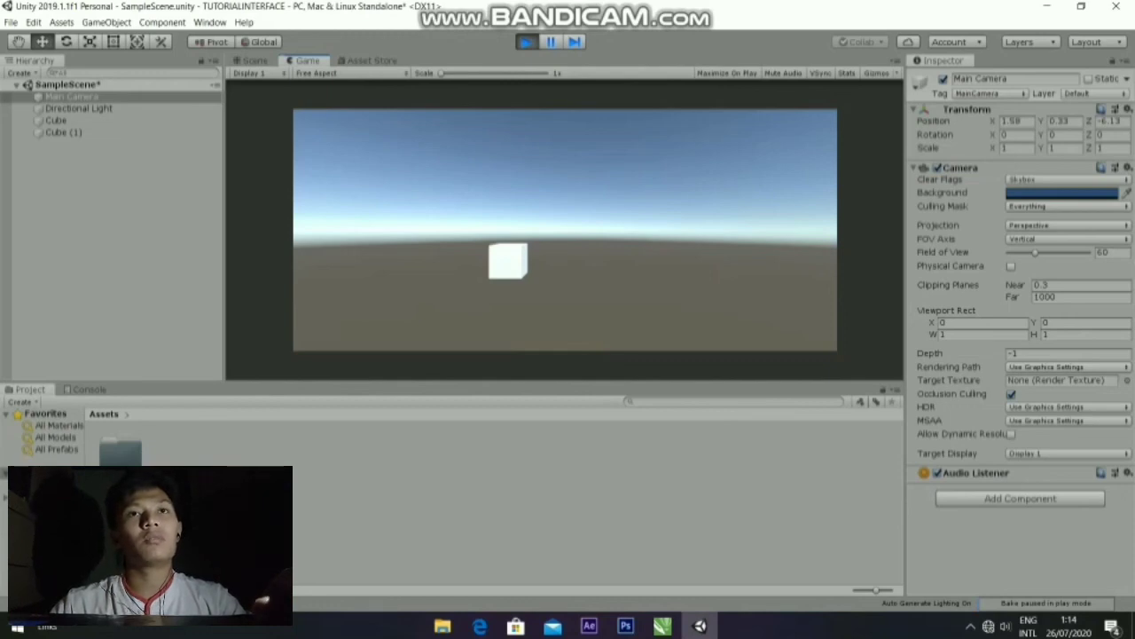
key(ctrl+p)
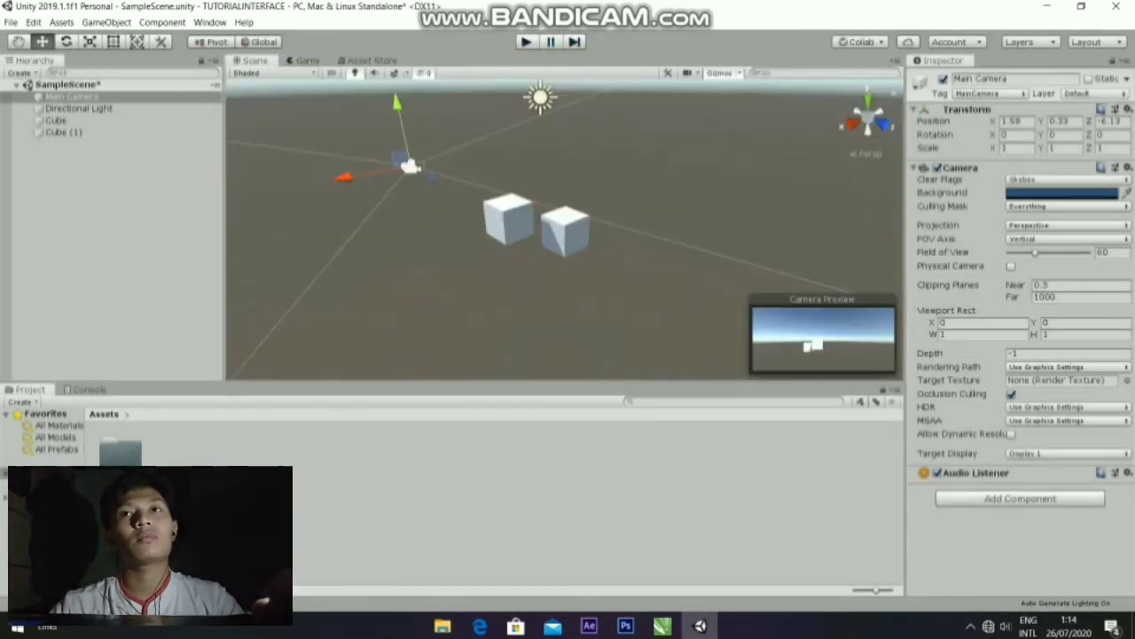